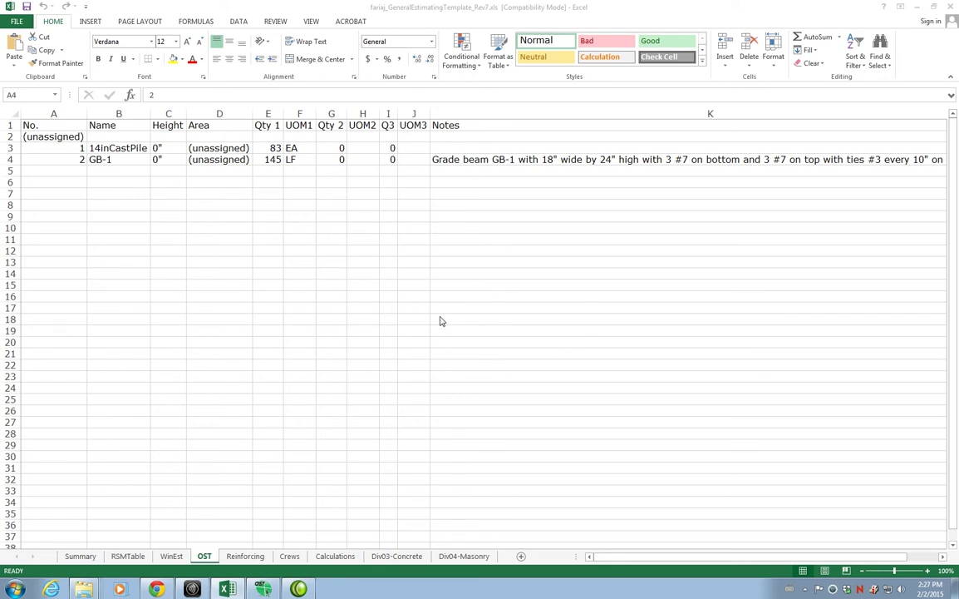
# Step: Switch to Chrome, open the Foundation Cost Data document from the course's Cost Reference folder in its own tab, and fit it to the page width
pyautogui.click(156, 589)
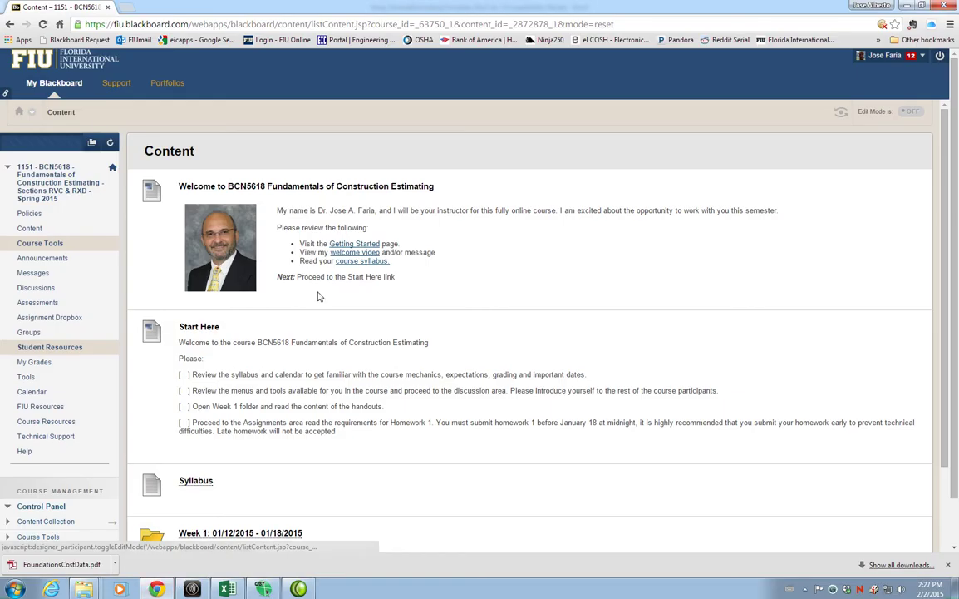
pyautogui.scroll(-3, 249, 332)
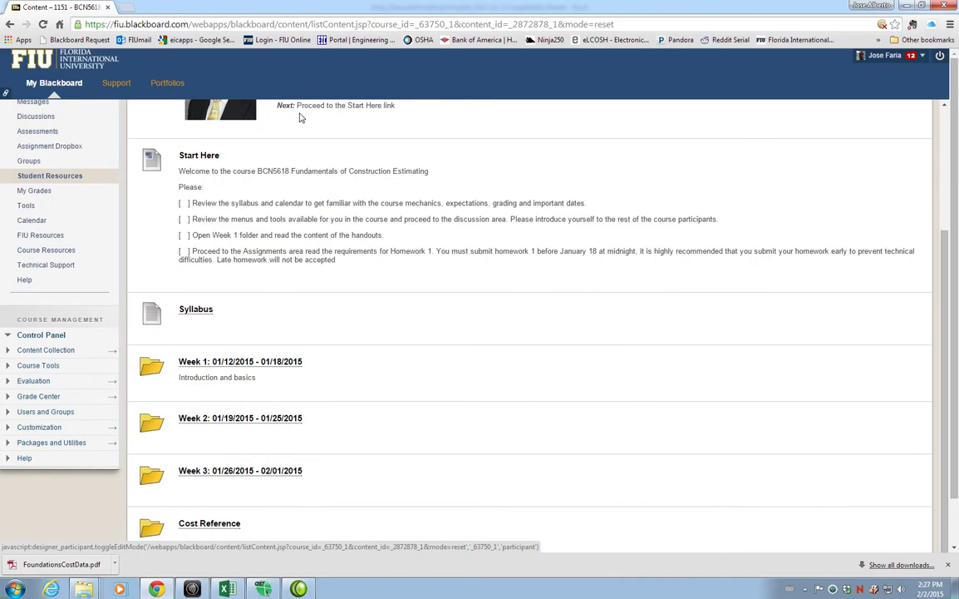
pyautogui.click(218, 469)
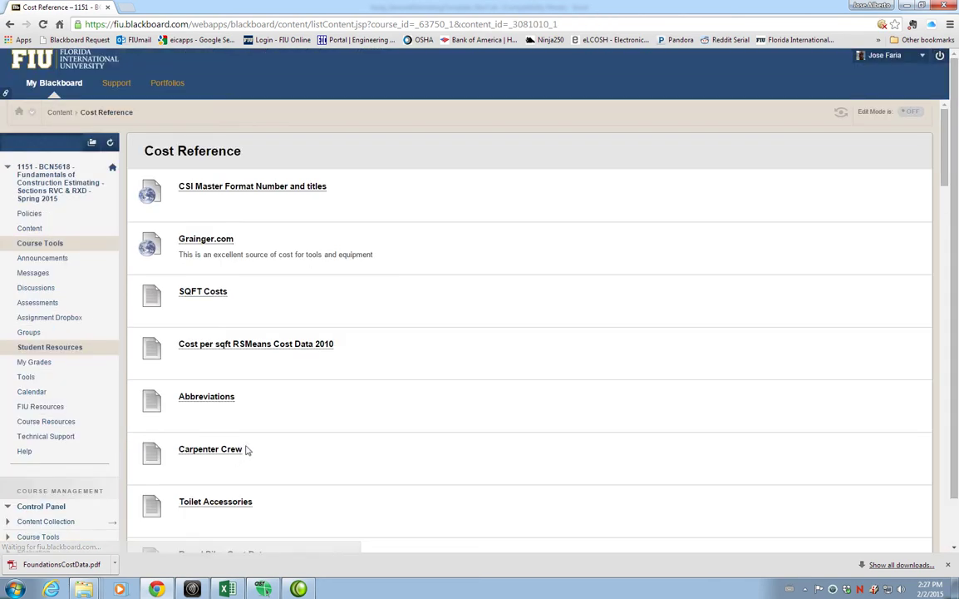
pyautogui.scroll(-3, 405, 355)
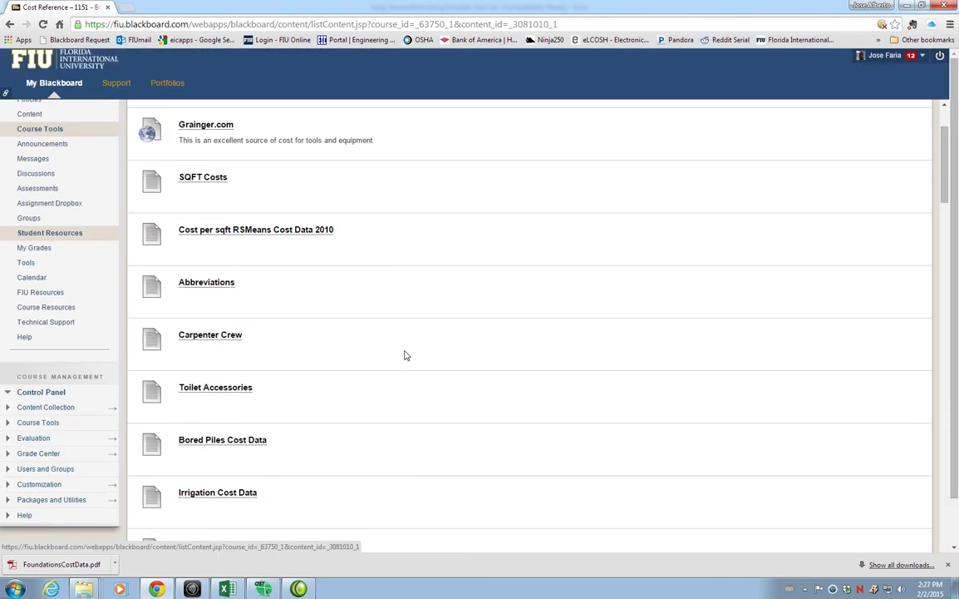
pyautogui.scroll(-3, 405, 355)
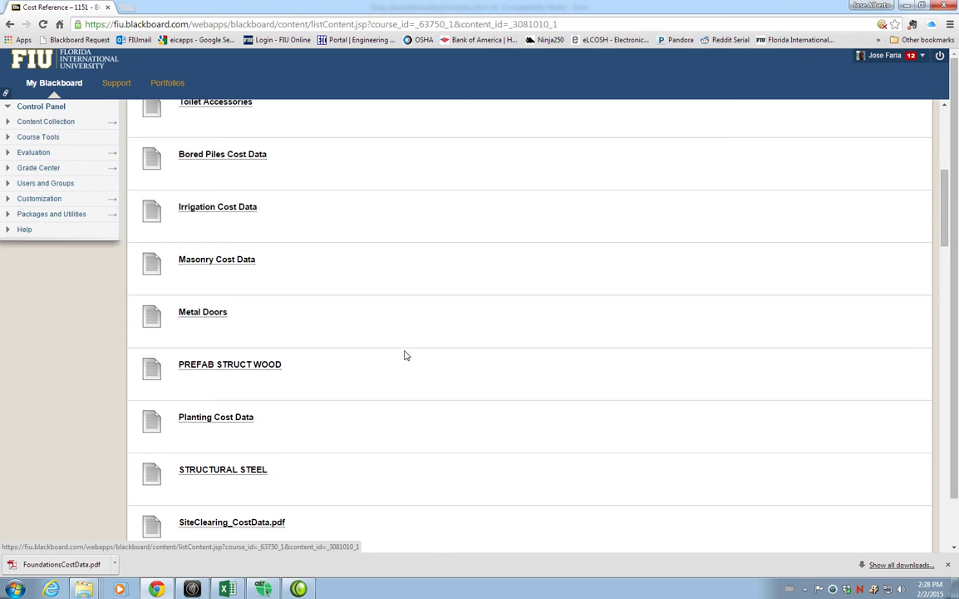
pyautogui.scroll(-5, 405, 355)
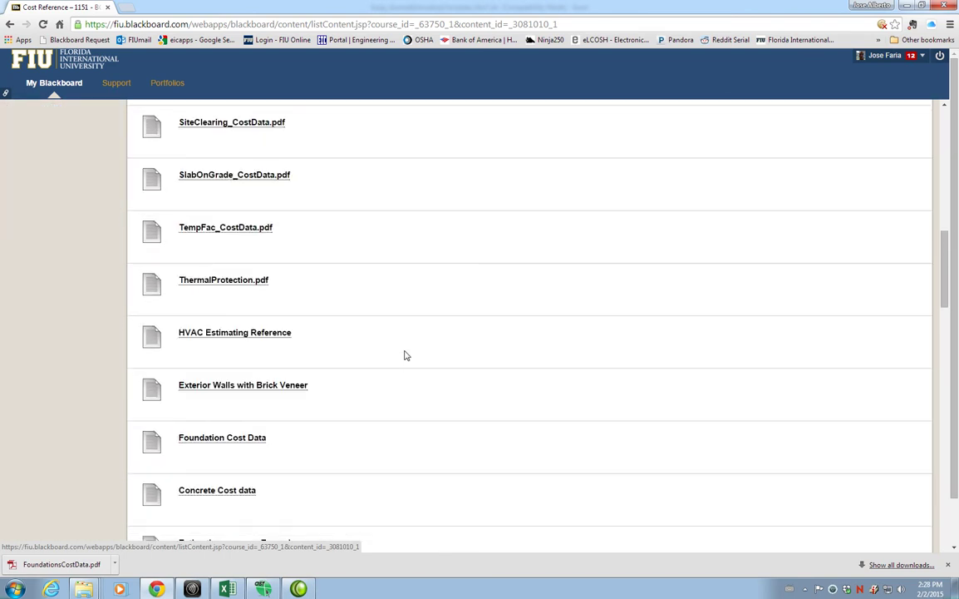
pyautogui.click(224, 443)
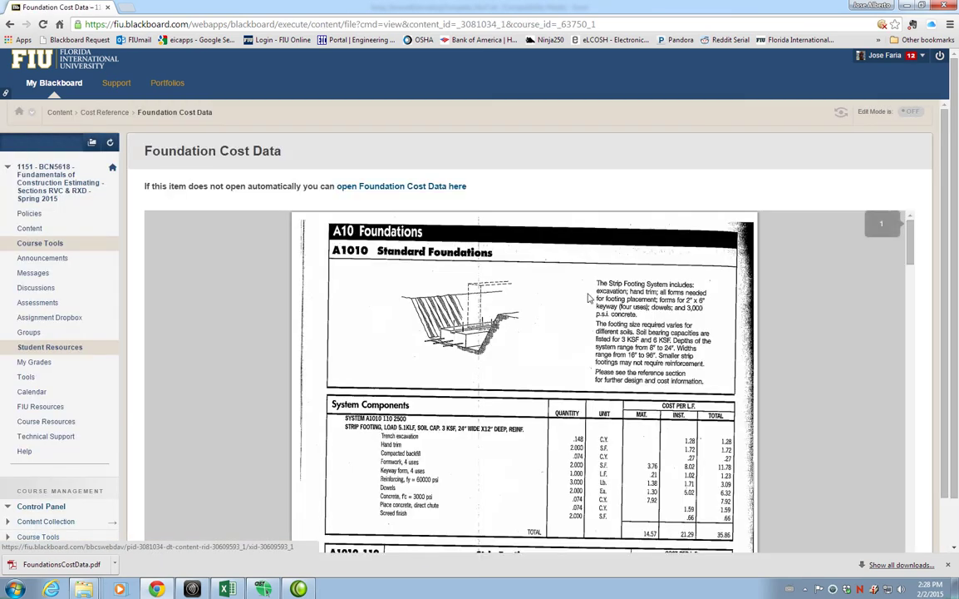
pyautogui.click(407, 186)
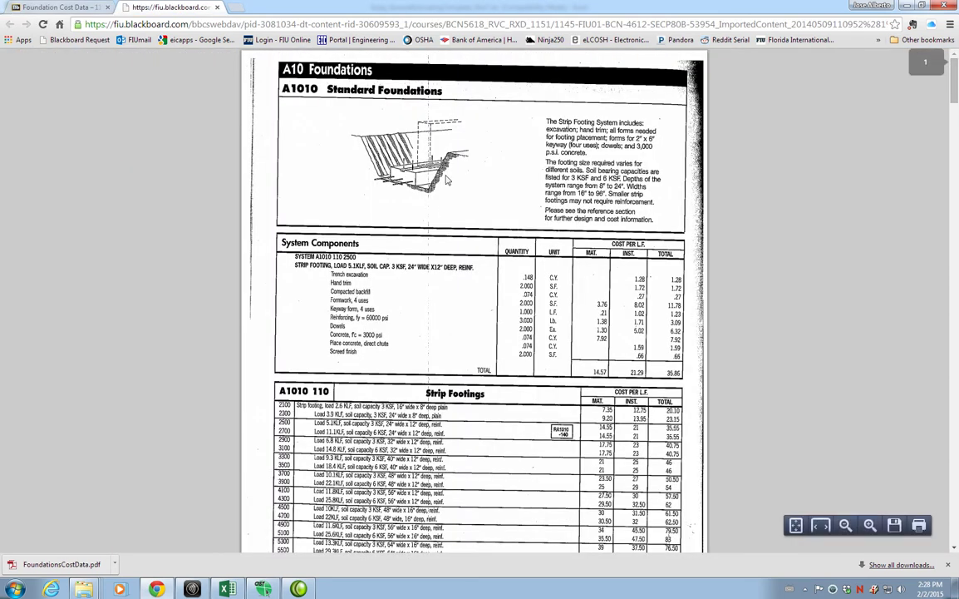
pyautogui.click(821, 527)
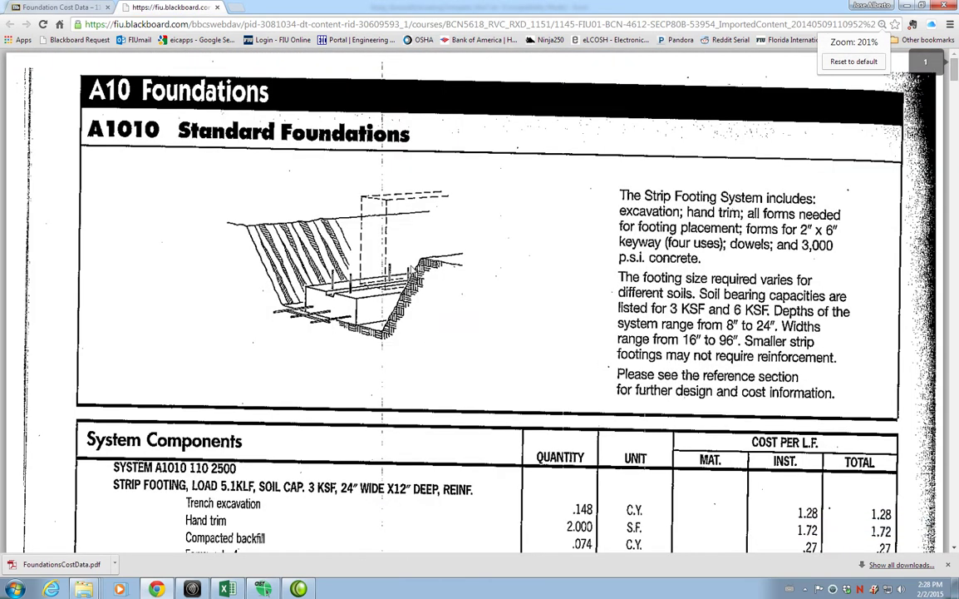
pyautogui.scroll(-3, 374, 366)
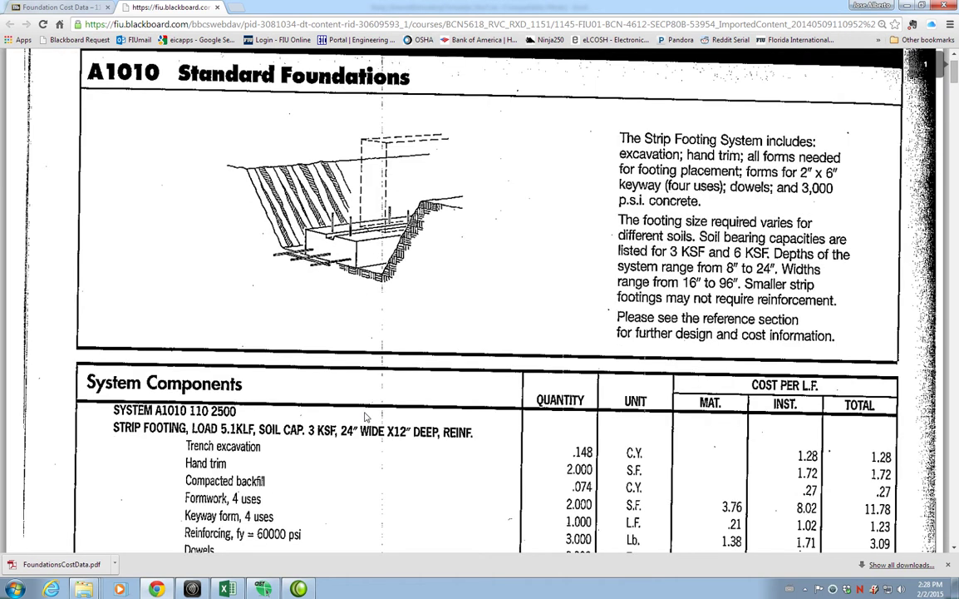
pyautogui.scroll(2, 366, 399)
pyautogui.scroll(1, 364, 408)
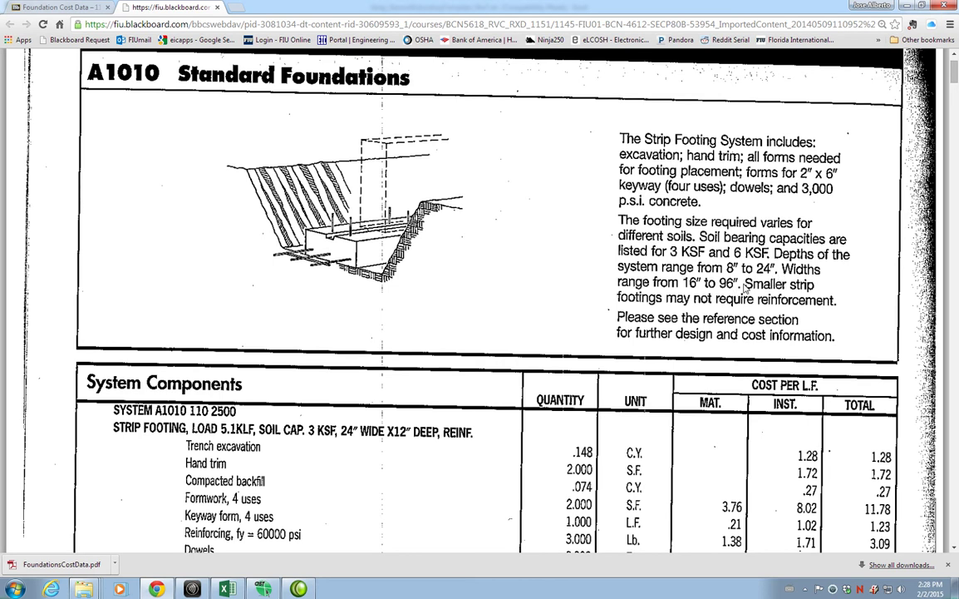
pyautogui.scroll(-1, 749, 284)
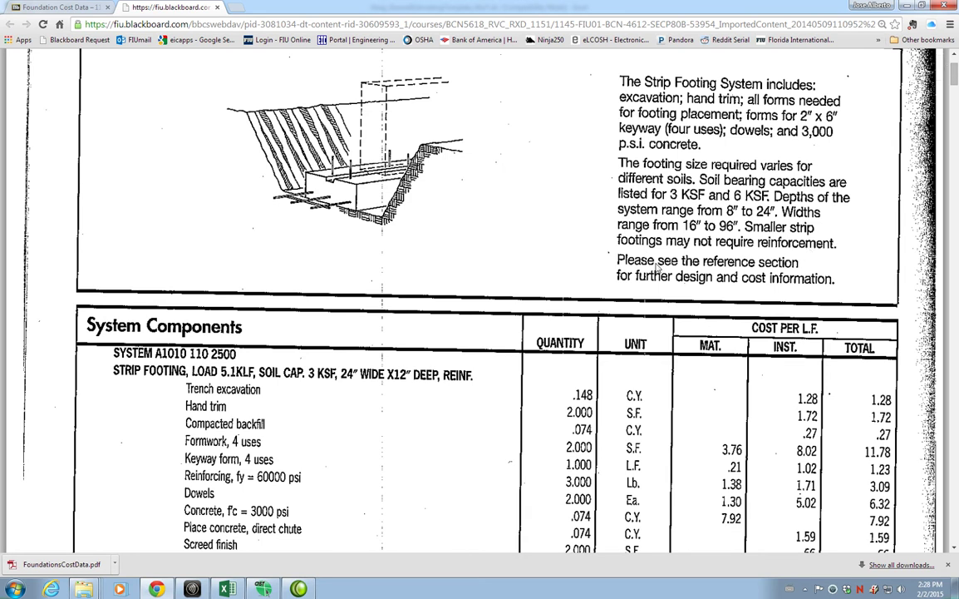
pyautogui.scroll(-1, 754, 264)
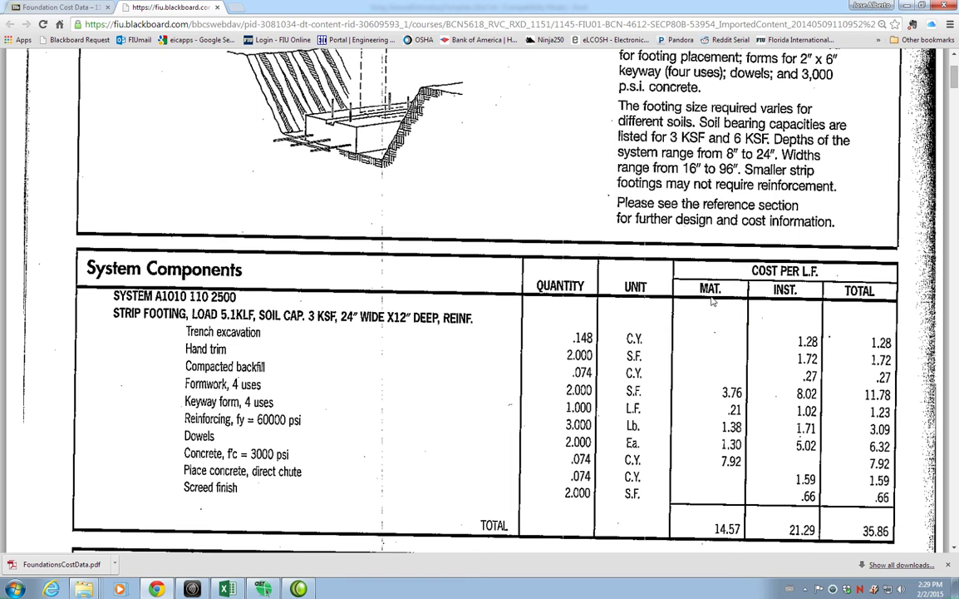
pyautogui.scroll(-1, 590, 333)
pyautogui.scroll(1, 574, 333)
pyautogui.scroll(-1, 559, 331)
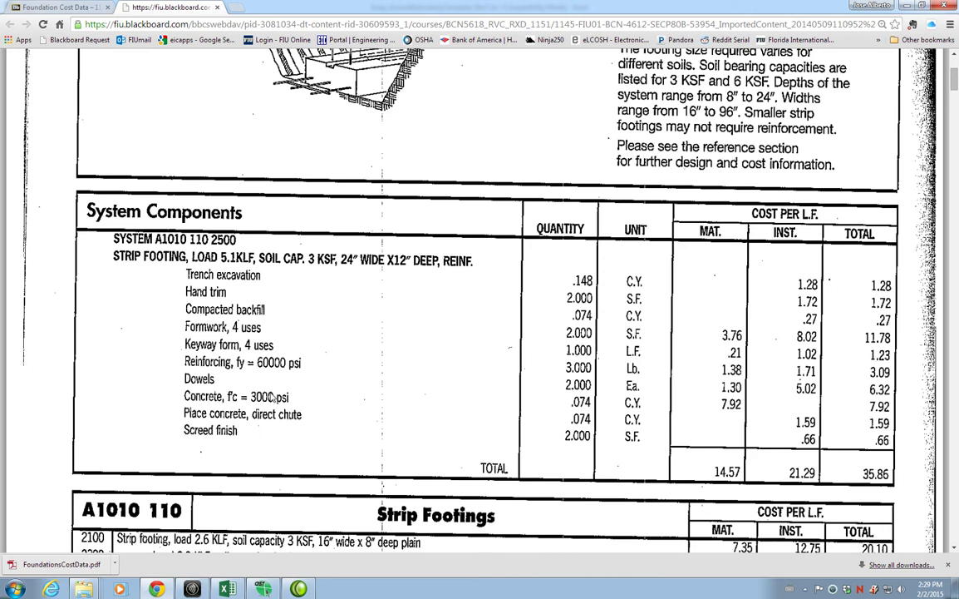
pyautogui.scroll(2, 284, 307)
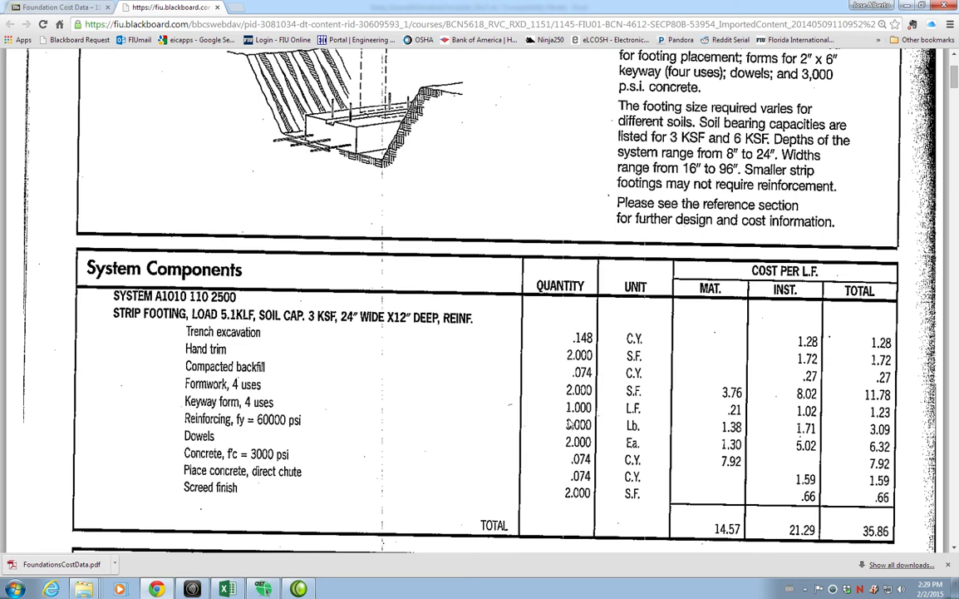
# Step: Review the A1010 110 Strip Footings table with its footing sizes and costs per linear foot
pyautogui.scroll(-5, 571, 424)
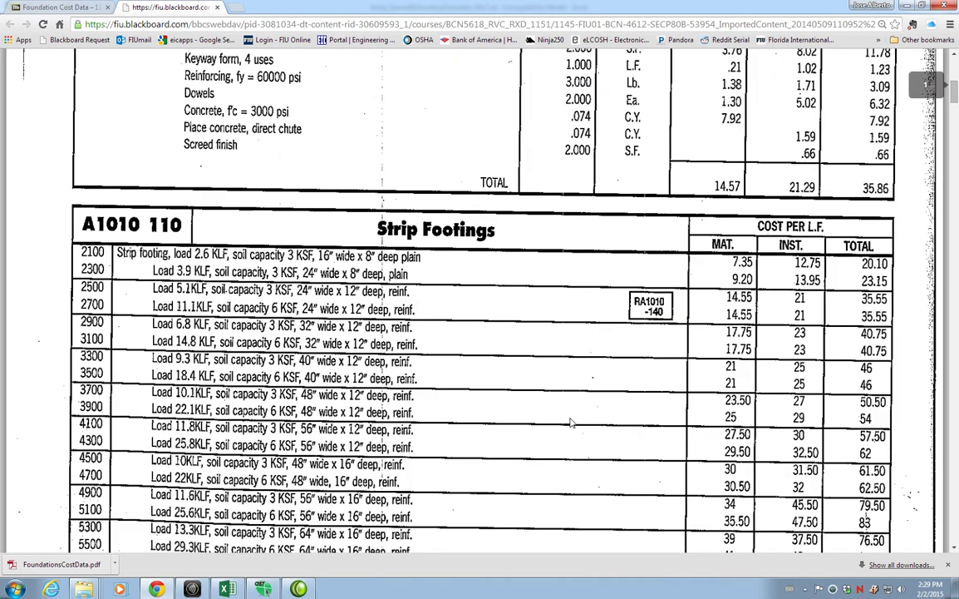
pyautogui.scroll(-1, 571, 424)
pyautogui.scroll(-1, 572, 424)
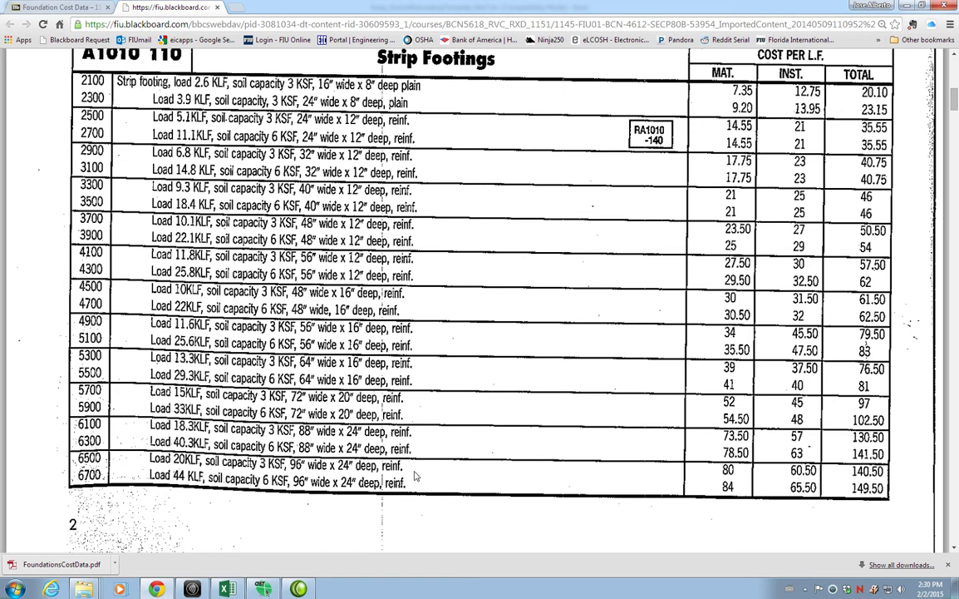
pyautogui.scroll(5, 416, 476)
pyautogui.scroll(1, 416, 476)
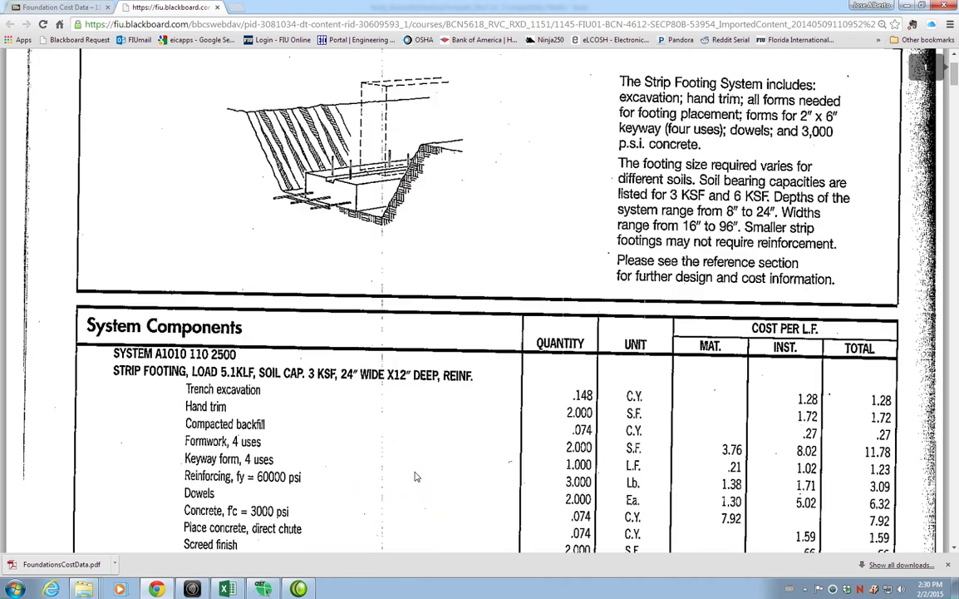
# Step: Switch to On-Screen Takeoff and open sheet 82 - s6 to consult the grade beam schedule for GB-1
pyautogui.click(260, 590)
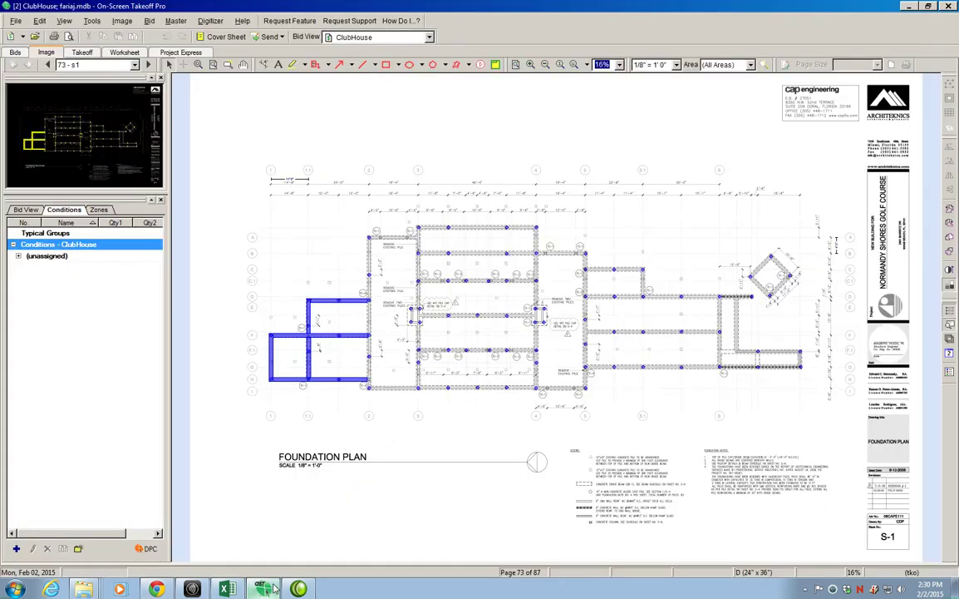
pyautogui.click(135, 64)
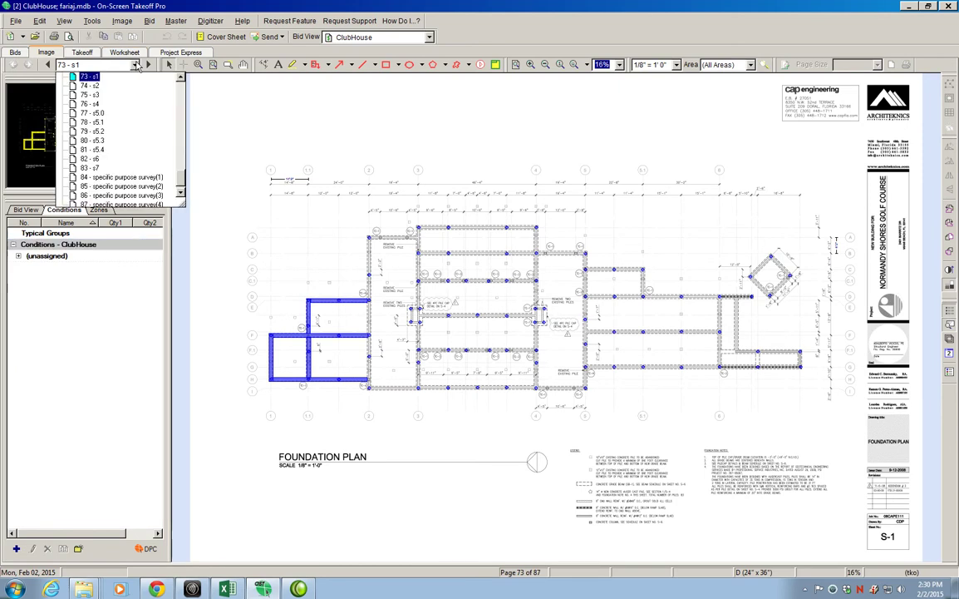
pyautogui.click(89, 159)
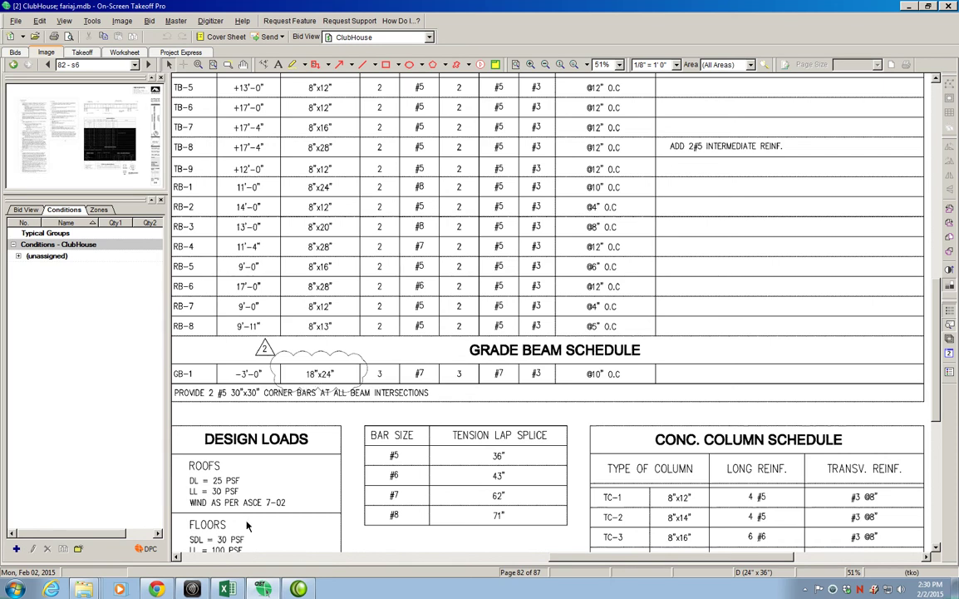
# Step: Return to the cost data in Chrome and compare the strip footing components and Strip Footings table with grade beam GB-1
pyautogui.click(158, 589)
pyautogui.scroll(2, 476, 426)
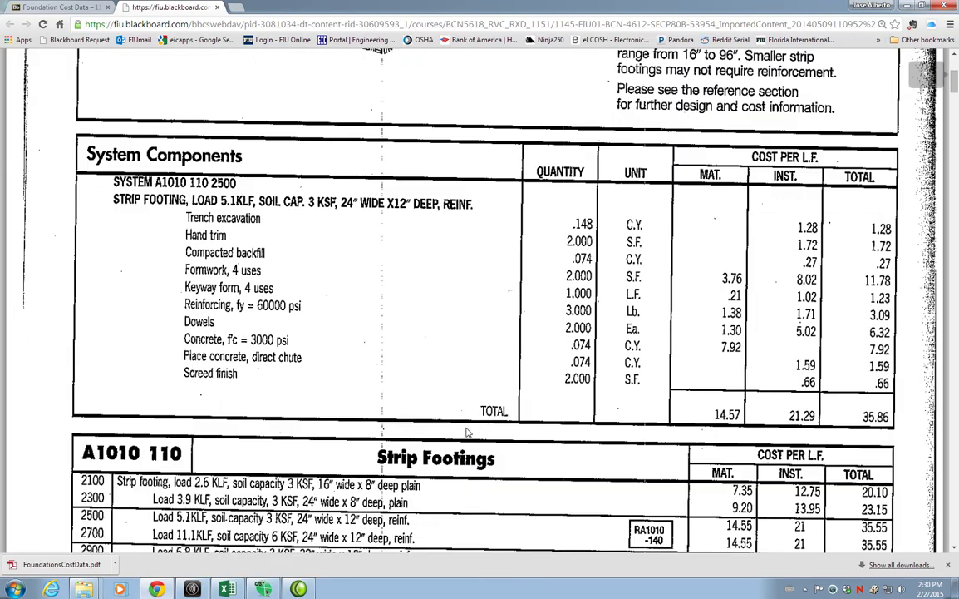
pyautogui.scroll(-5, 468, 432)
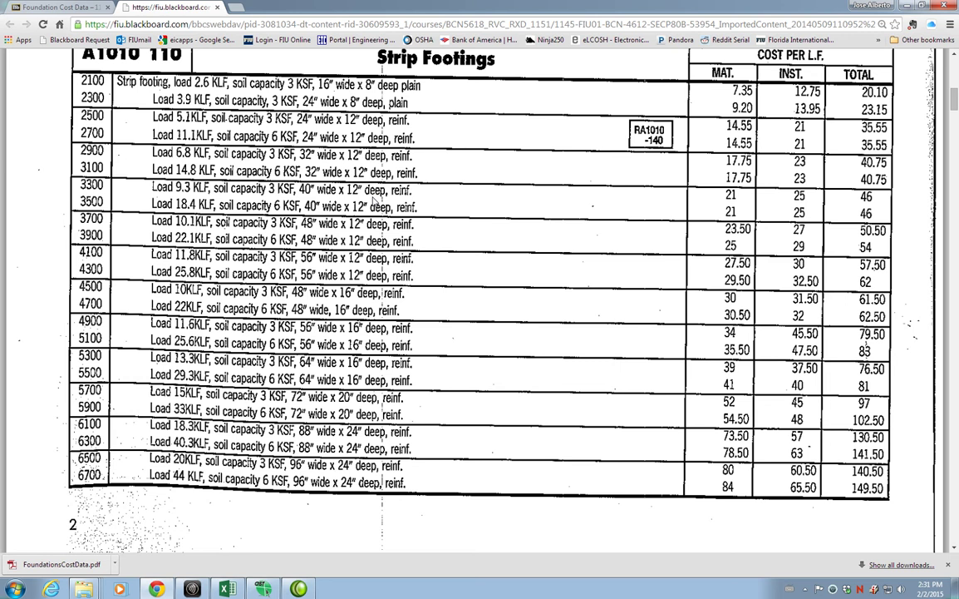
pyautogui.scroll(7, 379, 199)
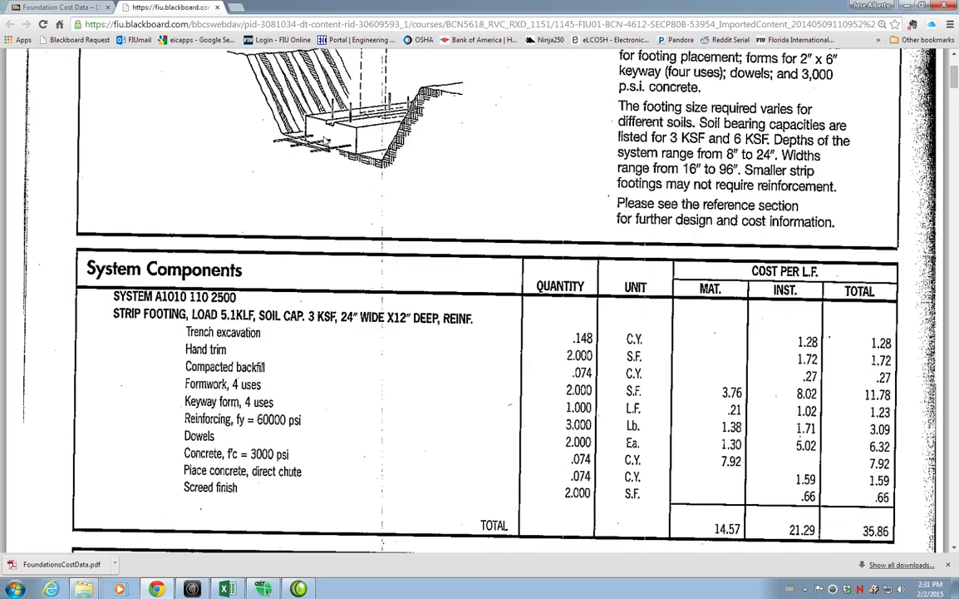
pyautogui.scroll(-7, 366, 192)
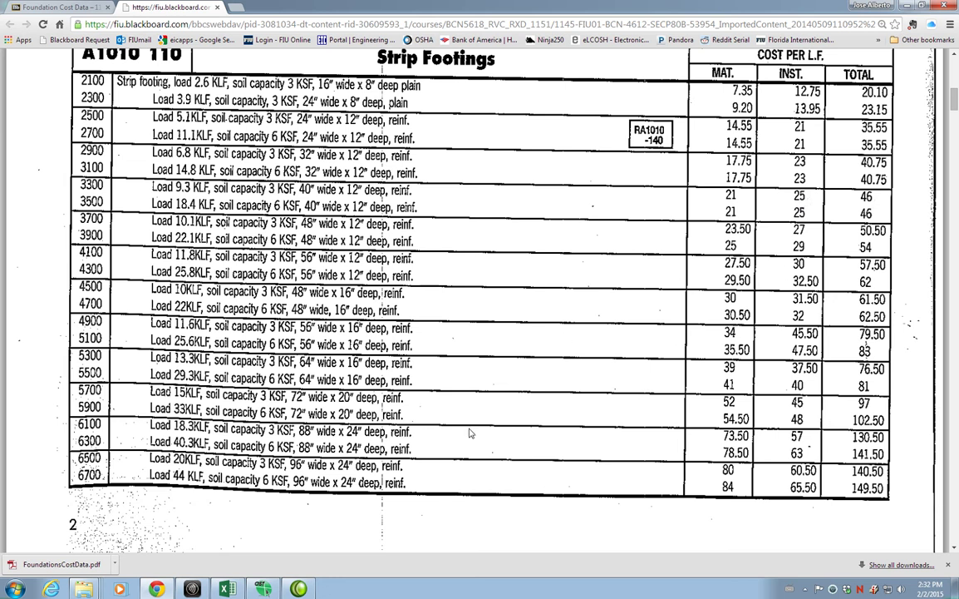
# Step: Switch to the Excel estimating template and open its Div03-Concrete sheet
pyautogui.click(237, 590)
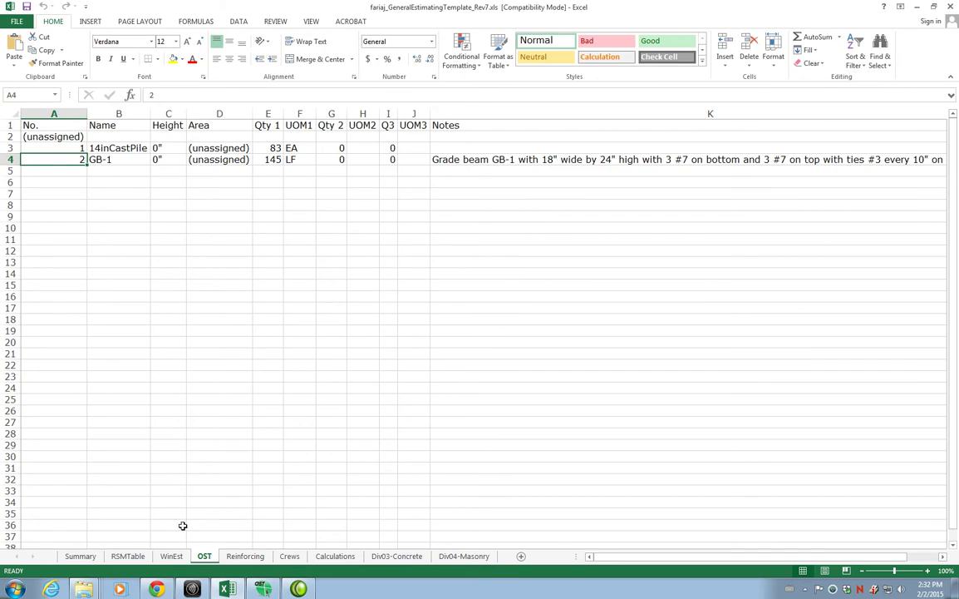
pyautogui.click(127, 556)
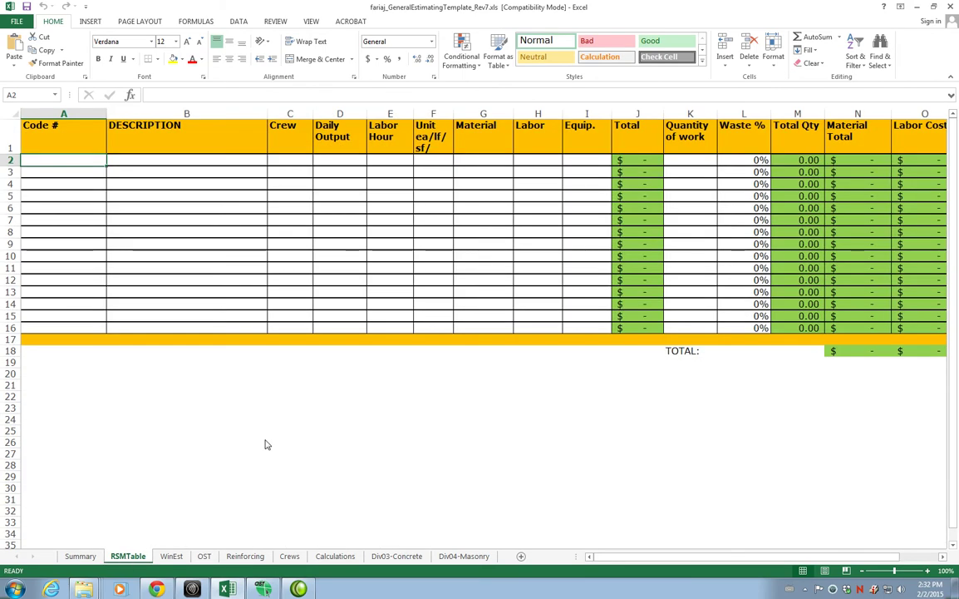
pyautogui.click(81, 557)
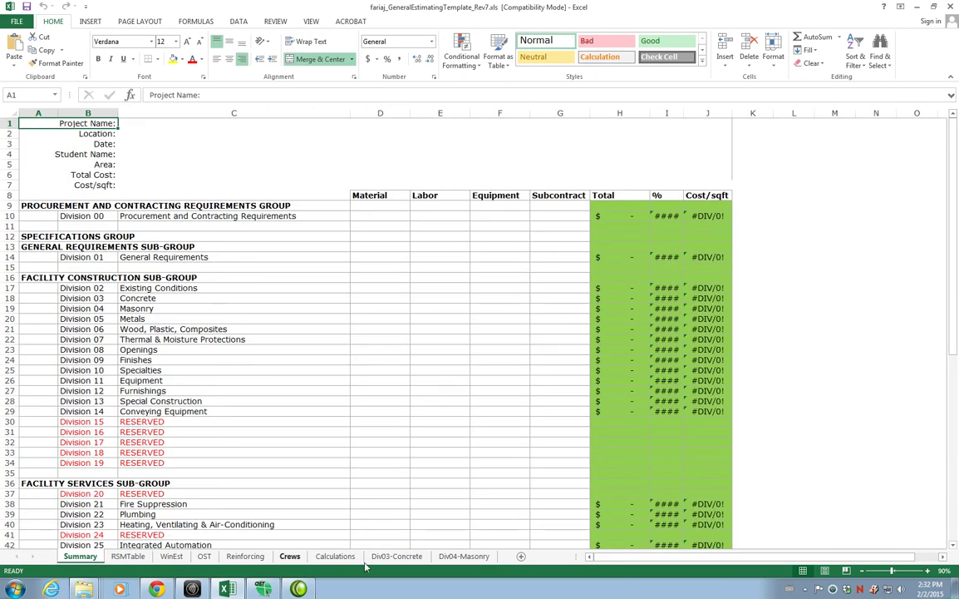
pyautogui.click(396, 556)
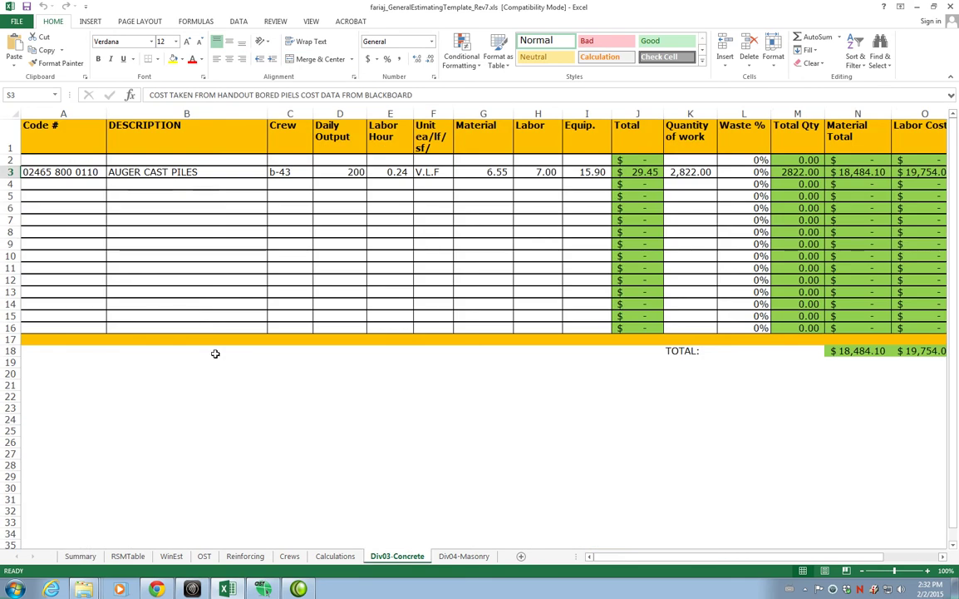
# Step: Enter CONTINUOUS FOOTING GB-1 as the description in cell B5
pyautogui.click(64, 190)
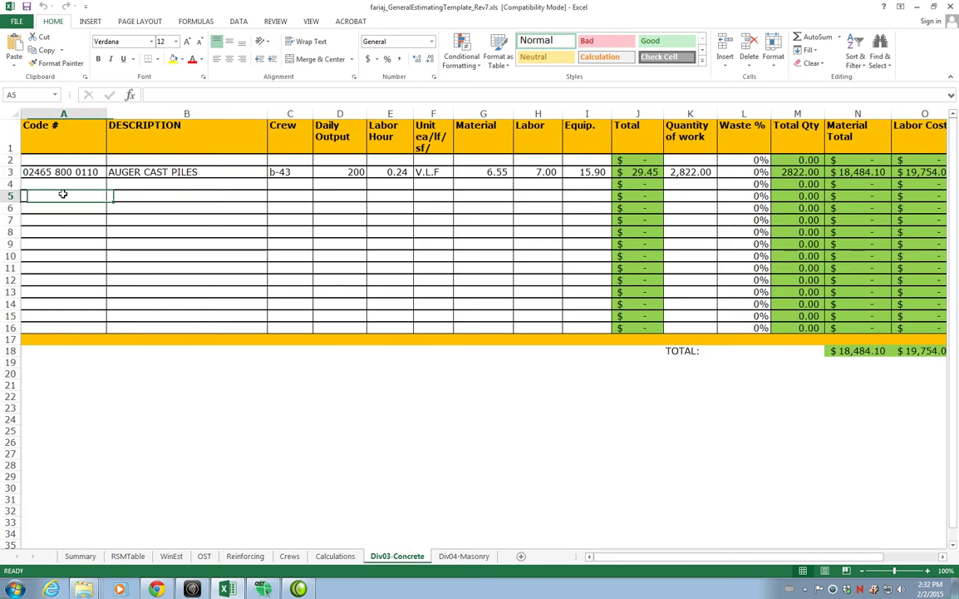
pyautogui.click(132, 195)
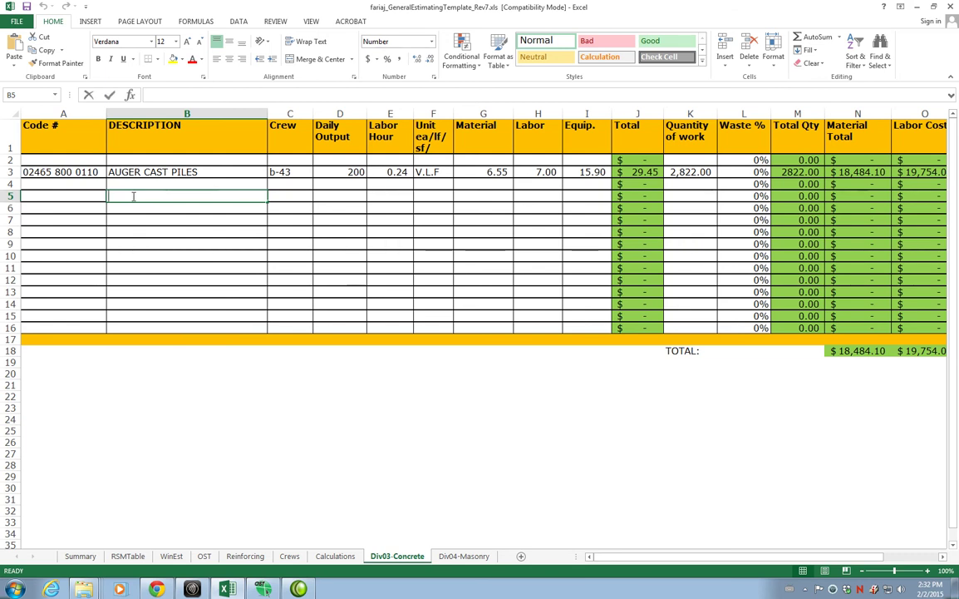
pyautogui.write('CONTIU')
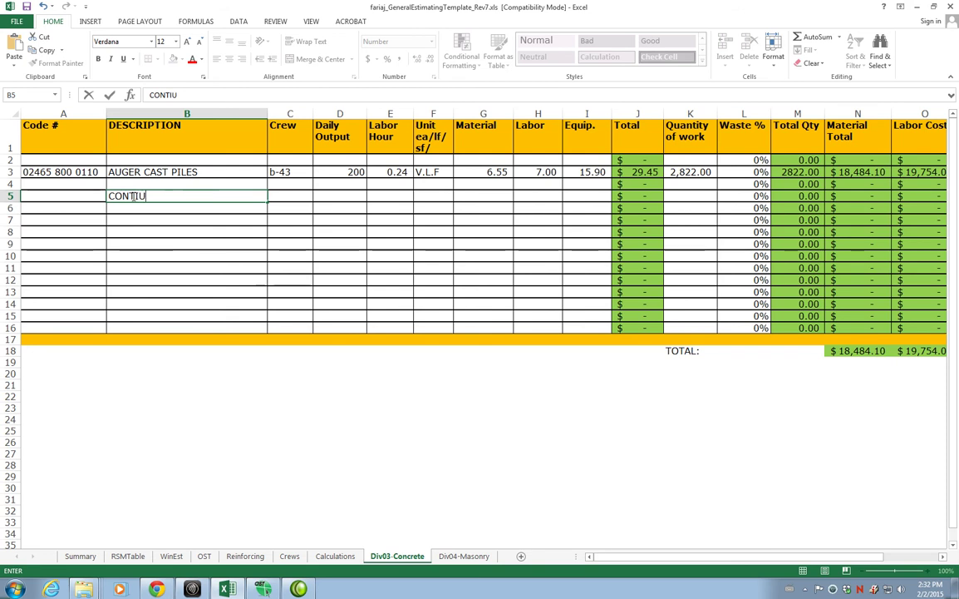
pyautogui.press('BackSpace')
pyautogui.write('NUOUS FO')
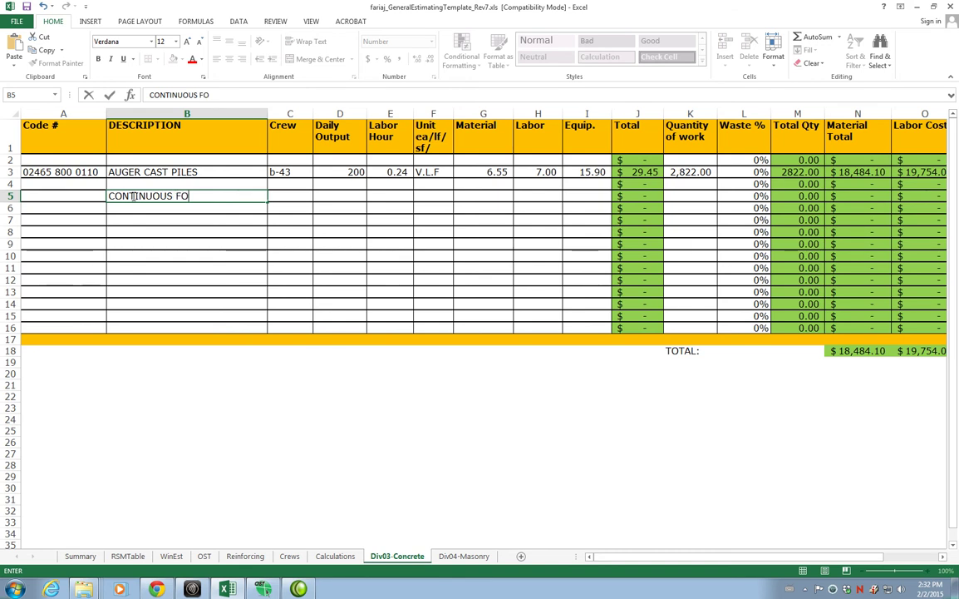
pyautogui.write('OTING GBN')
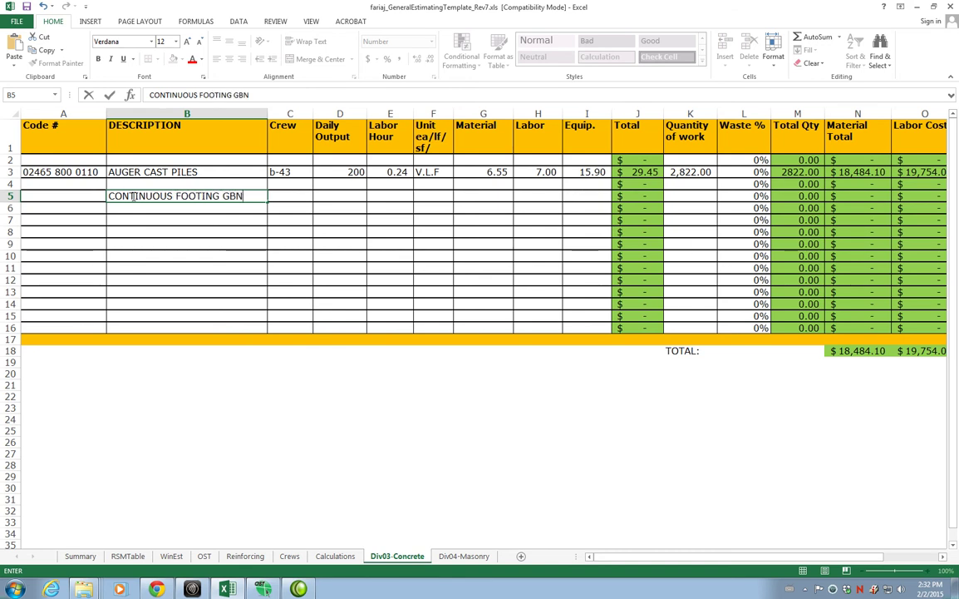
pyautogui.write('-1')
pyautogui.press('BackSpace')
pyautogui.write('-1')
pyautogui.press('Tab')
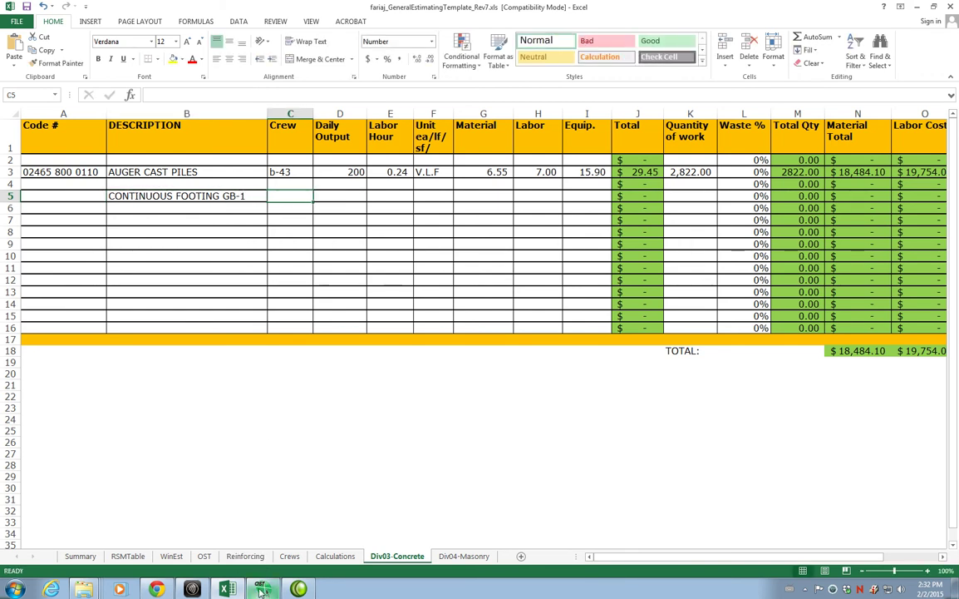
# Step: Switch to the cost data in Chrome and check the strip footing components and the Strip Footings costs per linear foot
pyautogui.click(156, 589)
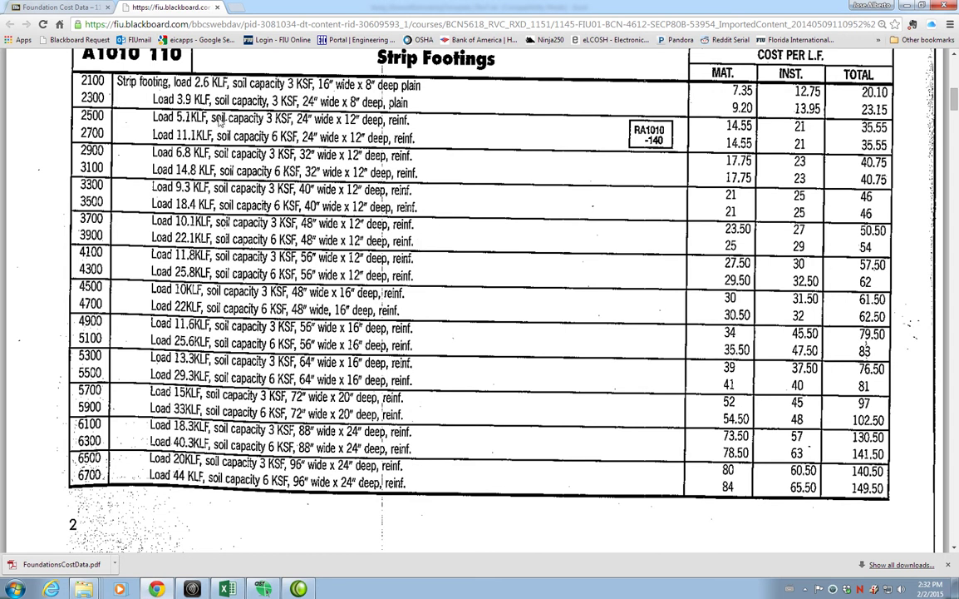
pyautogui.scroll(1, 290, 110)
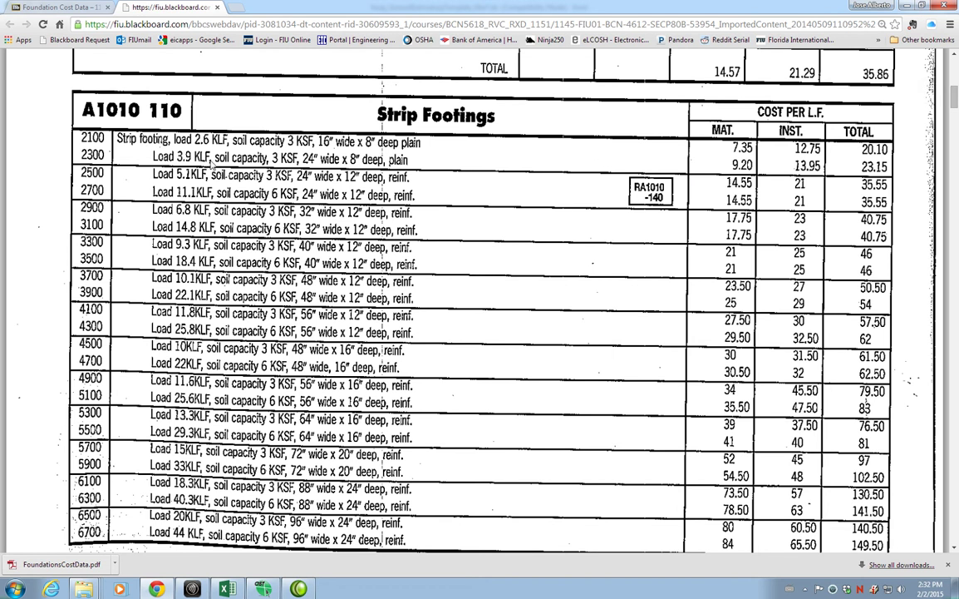
pyautogui.scroll(3, 316, 205)
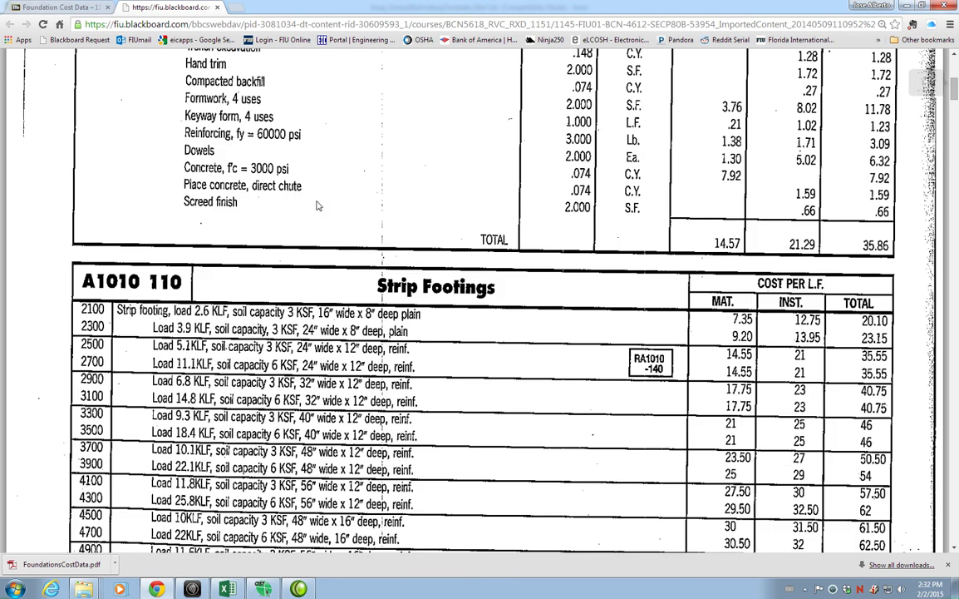
pyautogui.scroll(1, 317, 205)
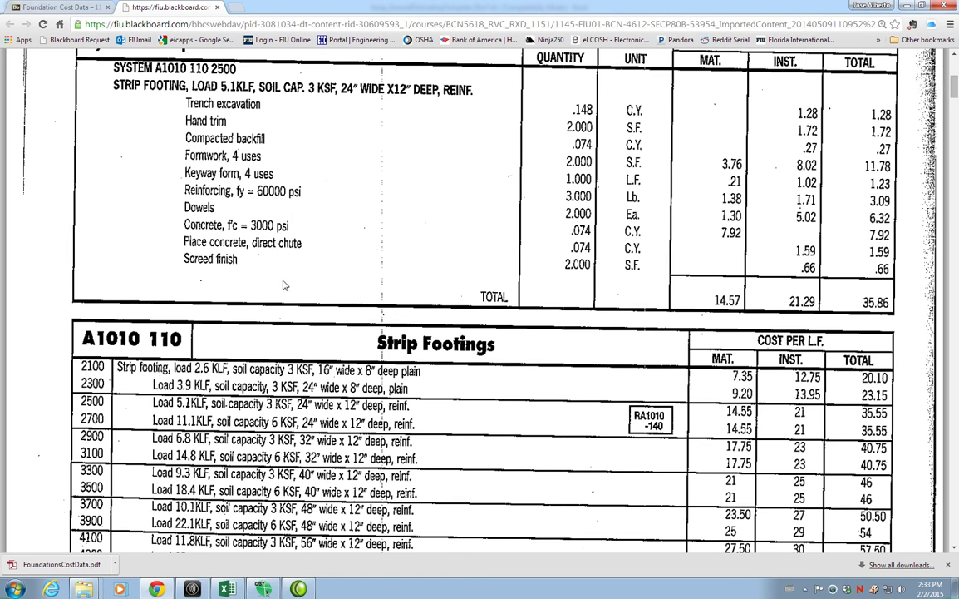
pyautogui.scroll(3, 283, 285)
pyautogui.scroll(-6, 285, 285)
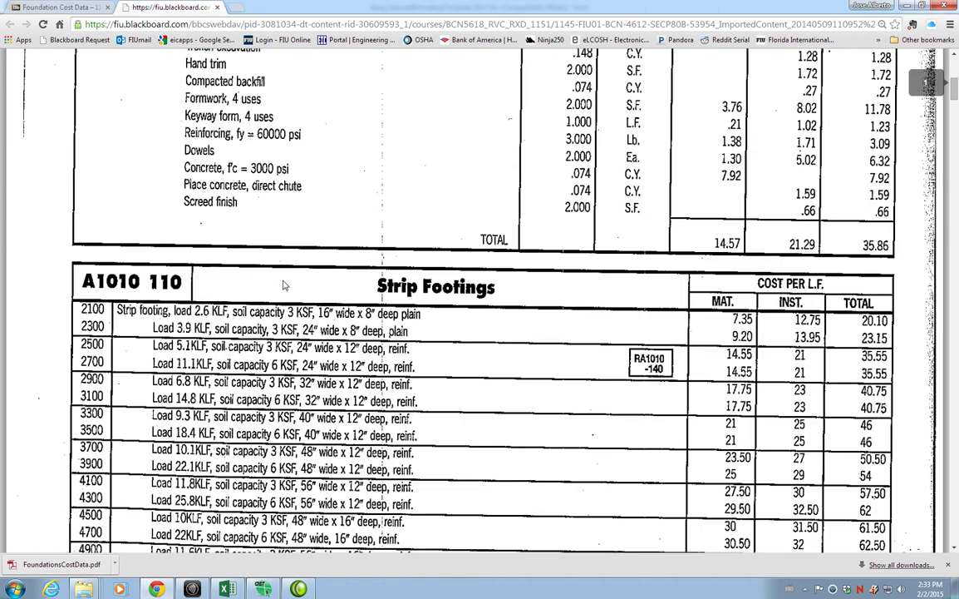
pyautogui.scroll(-2, 285, 285)
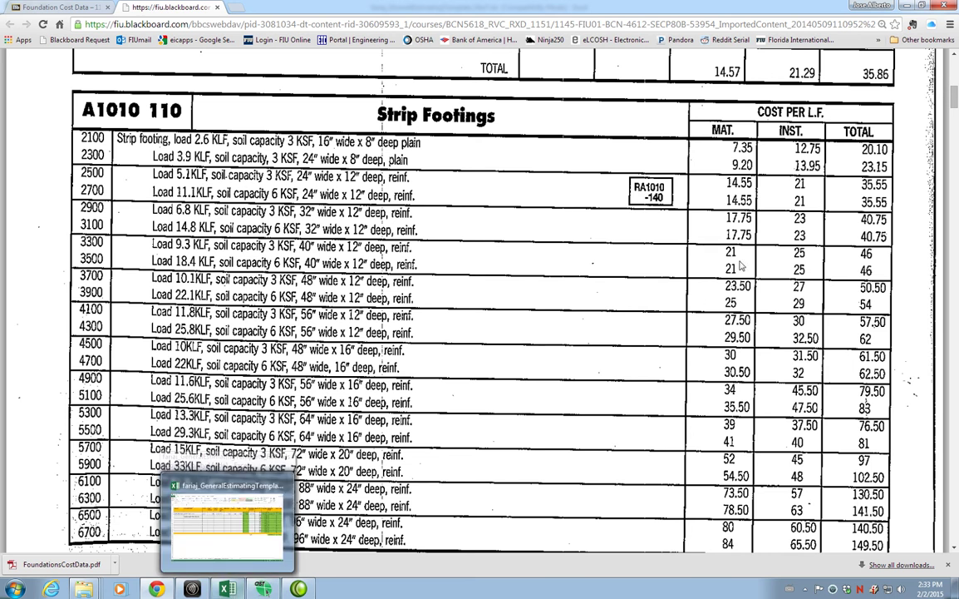
# Step: Switch to Excel and enter a unit material cost of 21 in G5 and a unit labor cost of 25 in H5
pyautogui.hotkey('alt', 'Tab')
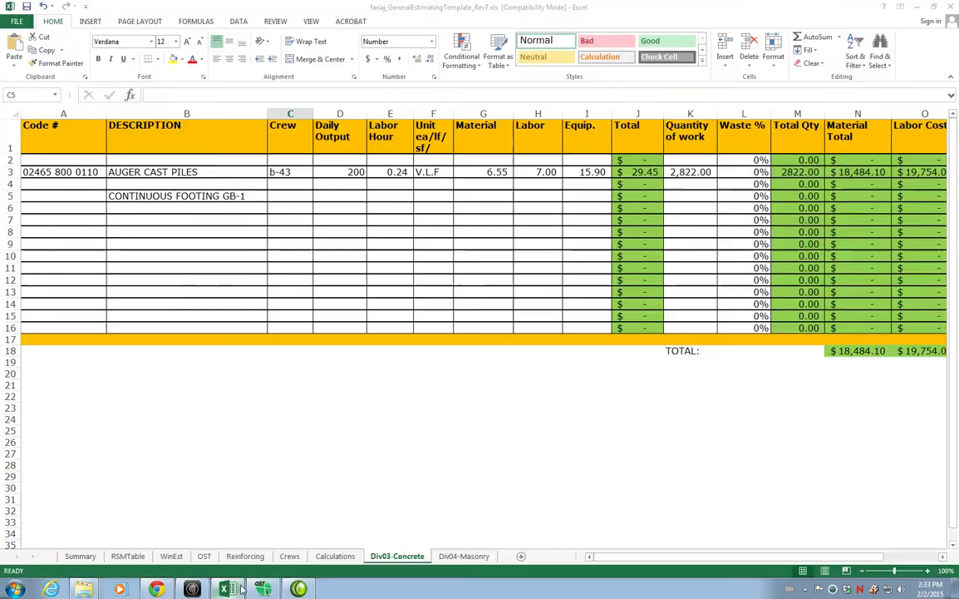
pyautogui.press('Right')
pyautogui.press('Right')
pyautogui.press('Right')
pyautogui.press('Right')
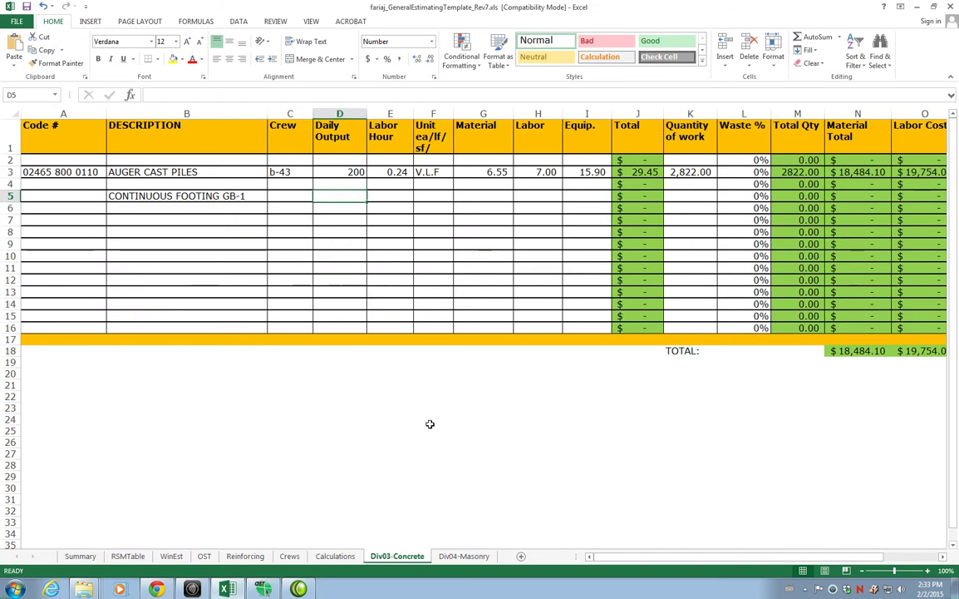
pyautogui.write('21')
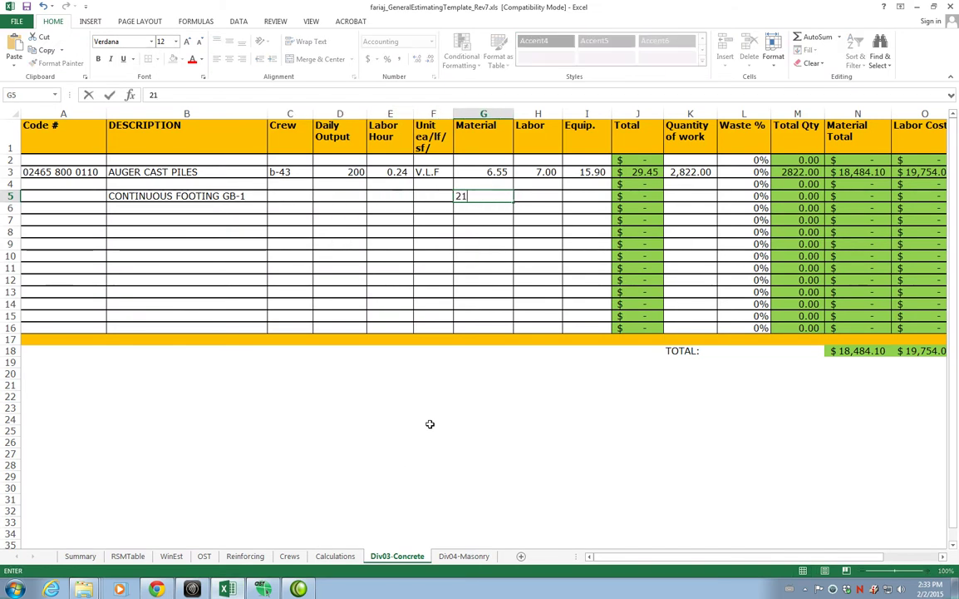
pyautogui.press('Tab')
pyautogui.write('25')
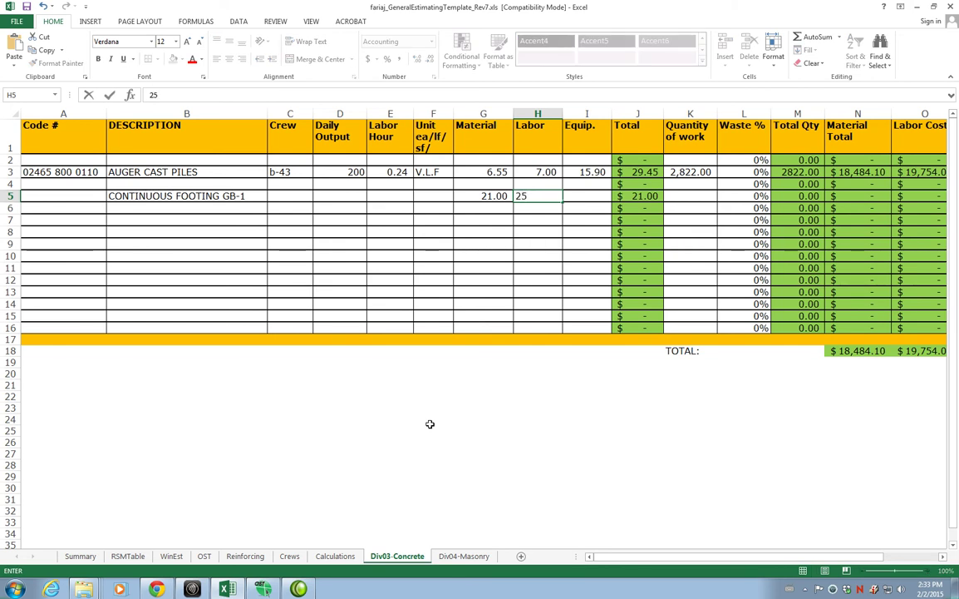
pyautogui.press('Tab')
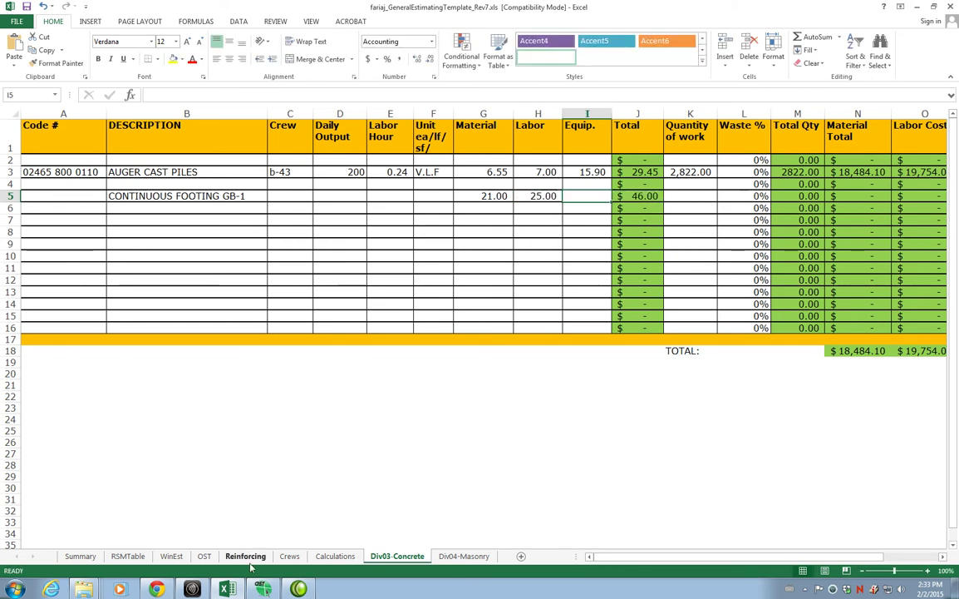
# Step: Return to Chrome and review what the system components and the Strip Footings material and installation costs cover
pyautogui.click(156, 589)
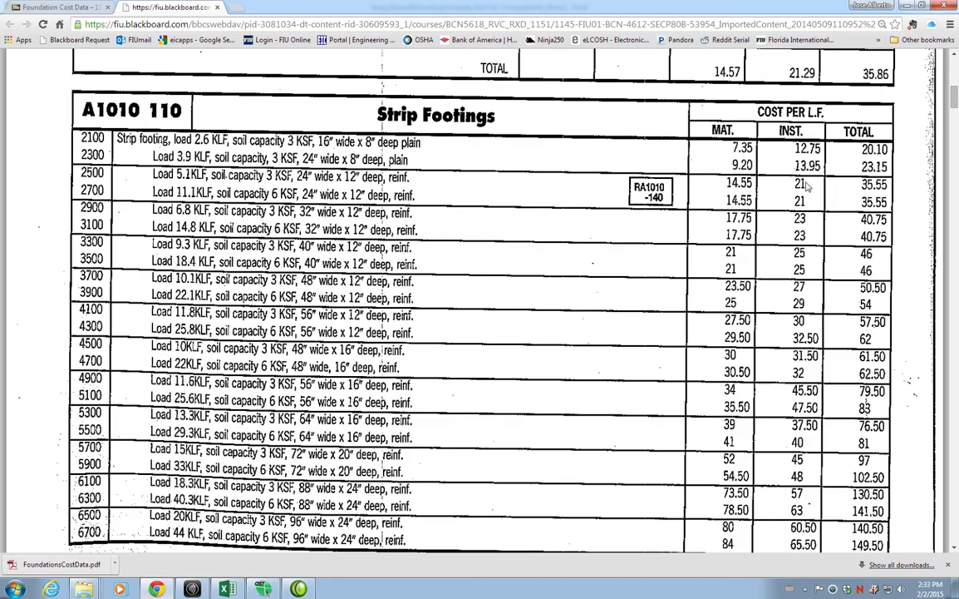
pyautogui.scroll(4, 661, 212)
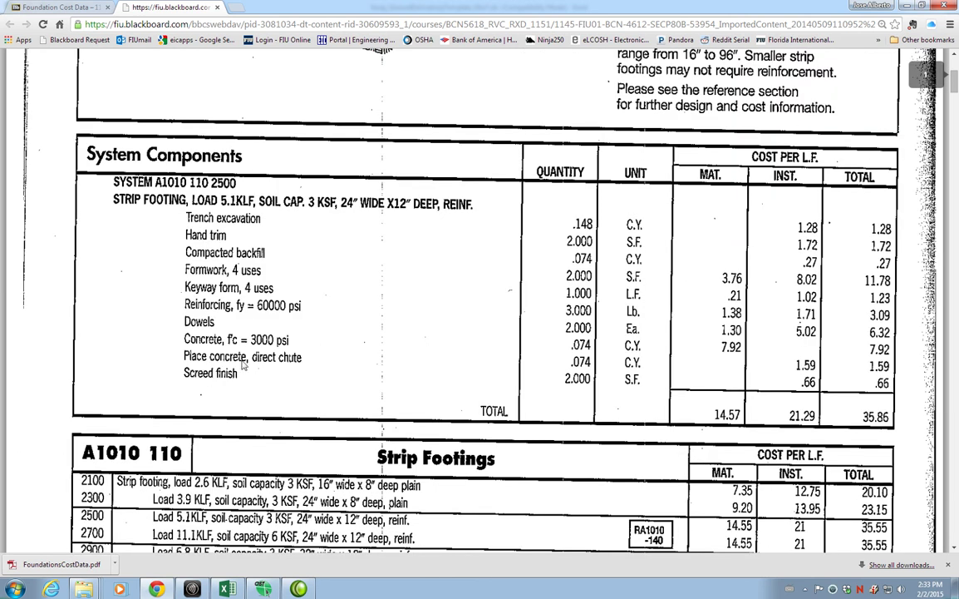
pyautogui.scroll(-3, 551, 497)
pyautogui.scroll(-2, 551, 497)
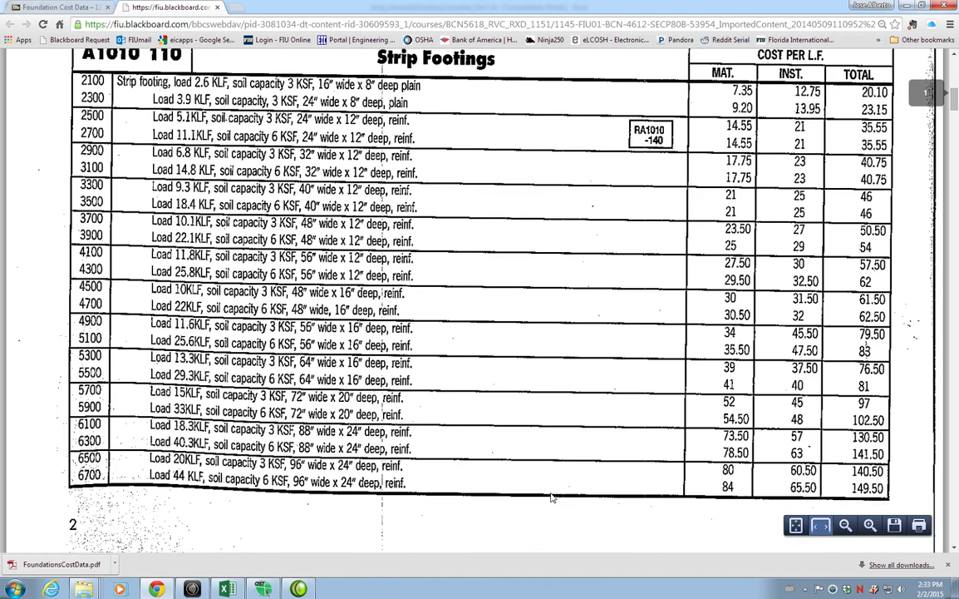
# Step: Switch to Excel and link the quantity of work in K5 to the GB-1 takeoff quantity with =OST!E4
pyautogui.click(226, 588)
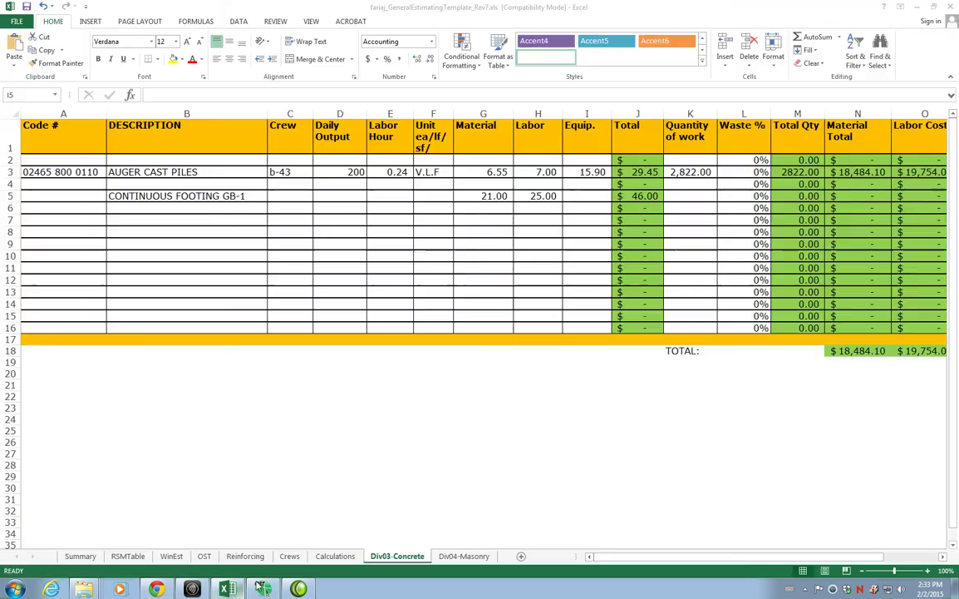
pyautogui.click(676, 196)
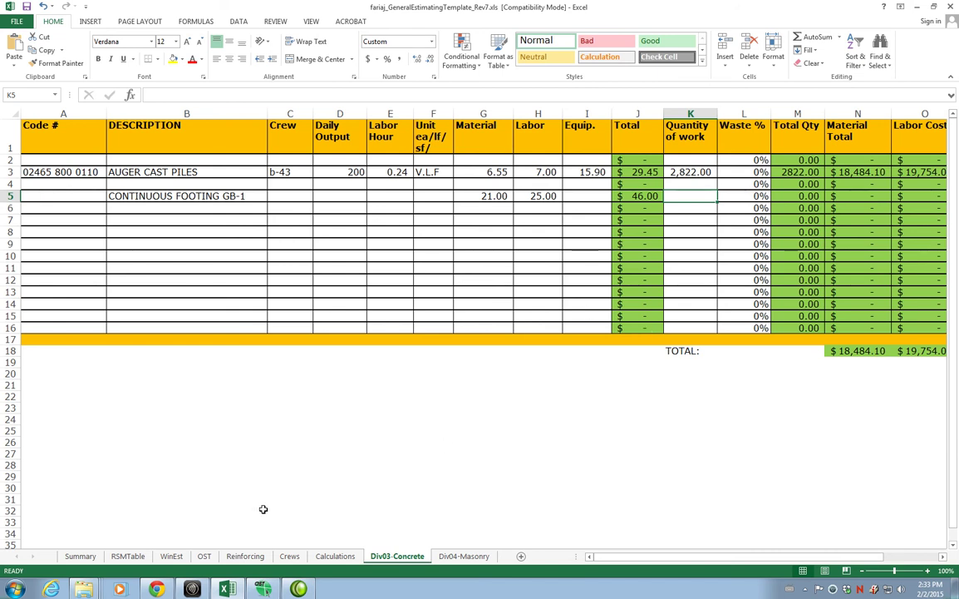
pyautogui.click(204, 556)
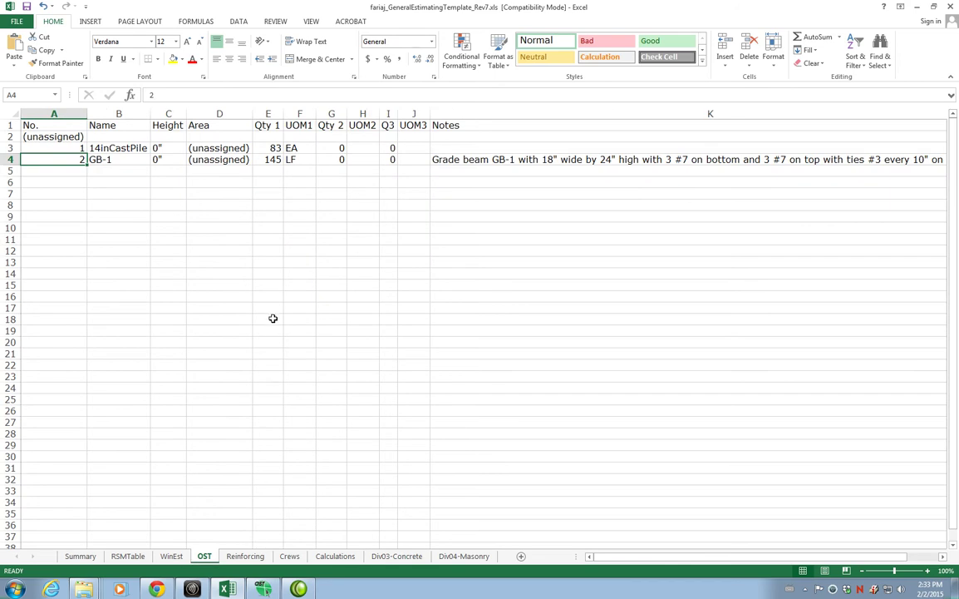
pyautogui.click(269, 159)
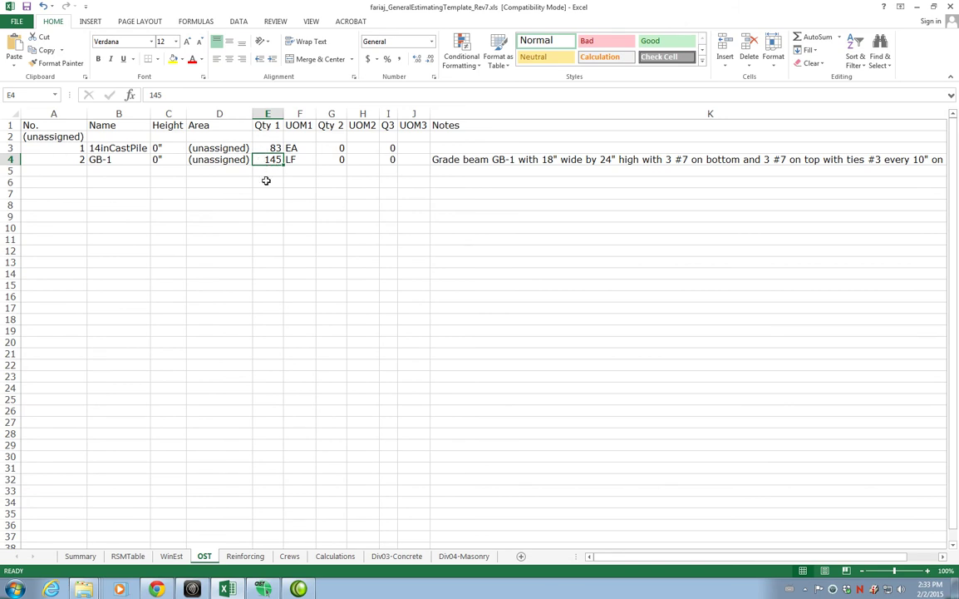
pyautogui.click(398, 556)
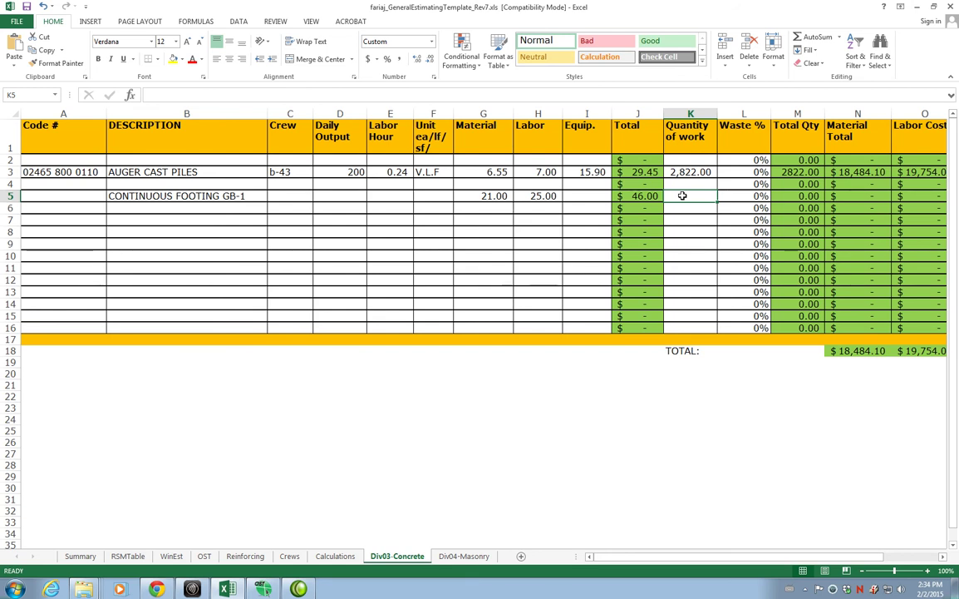
pyautogui.write('=OST!E4')
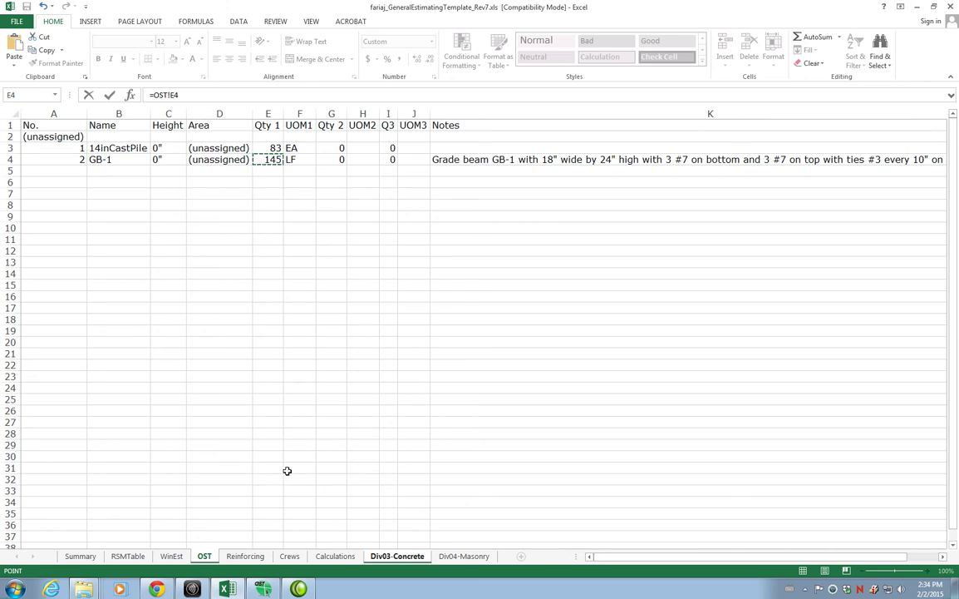
pyautogui.press('Return')
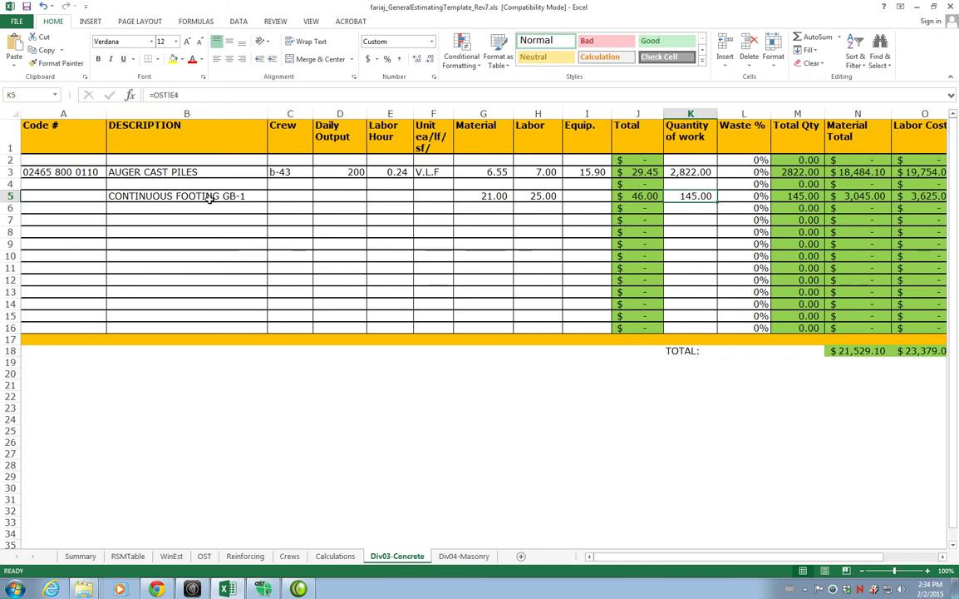
# Step: Set the waste percentage for the GB-1 footing in L5 to 10%
pyautogui.click(740, 196)
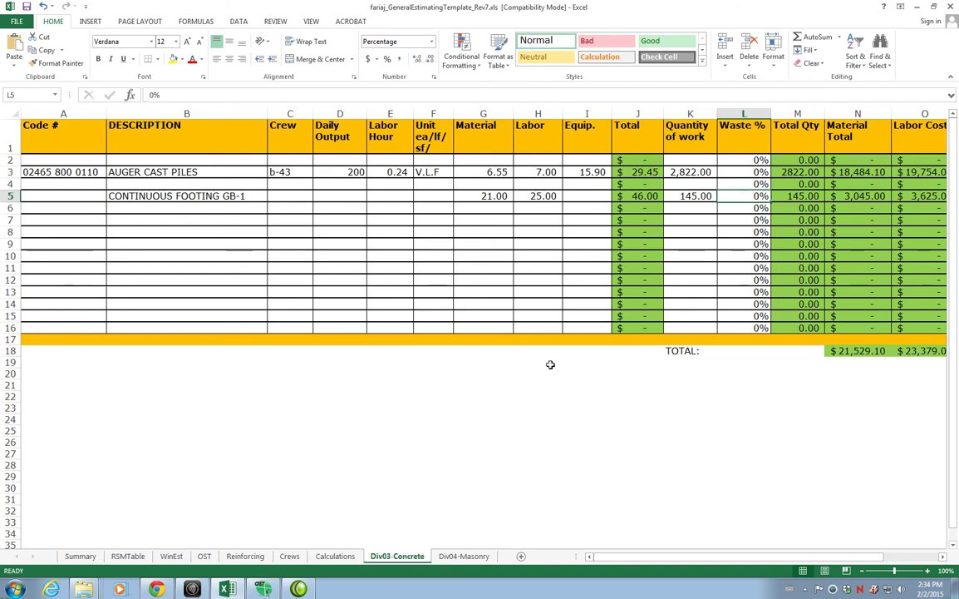
pyautogui.write('10')
pyautogui.hotkey('ctrl', 'Return')
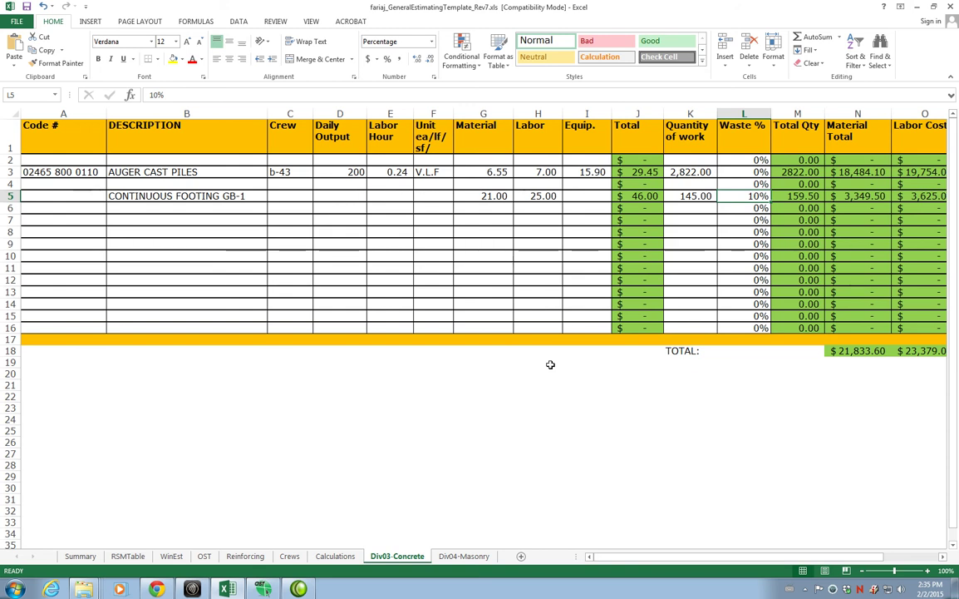
# Step: Review the calculated costs in row 5 through Total Cost, and return to the row's code cell
pyautogui.press('Right')
pyautogui.press('Right')
pyautogui.press('Right')
pyautogui.press('Right')
pyautogui.press('Right')
pyautogui.press('Right')
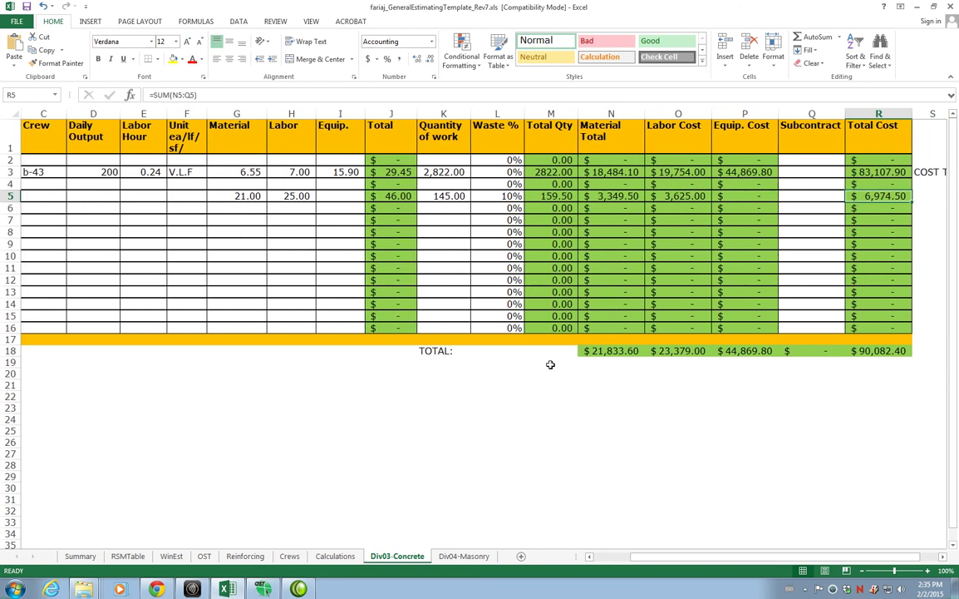
pyautogui.press('Left')
pyautogui.press('Left')
pyautogui.press('Left')
pyautogui.press('Home')
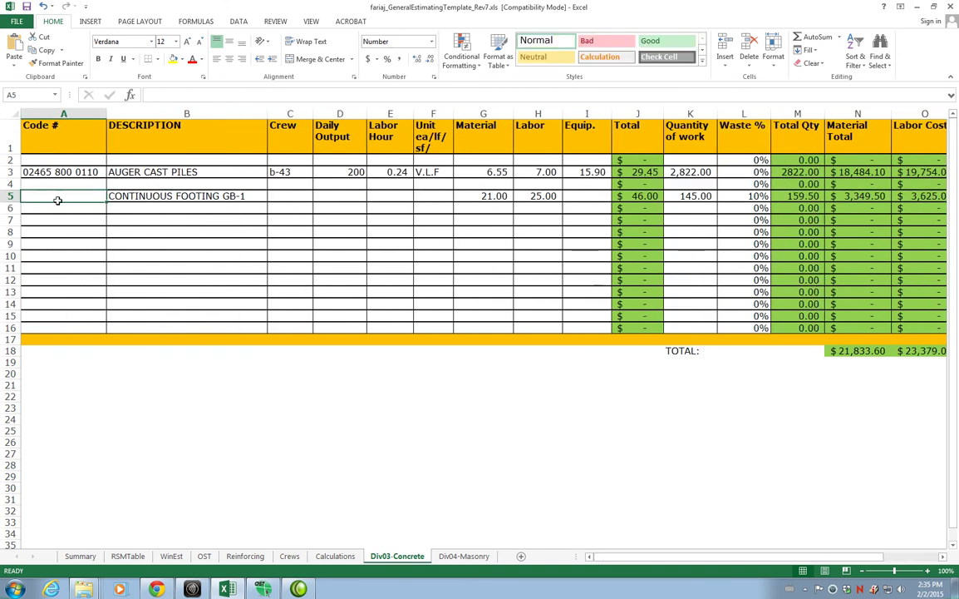
# Step: Switch to Chrome and look up the system code of the Strip Footings table in the cost data
pyautogui.click(156, 589)
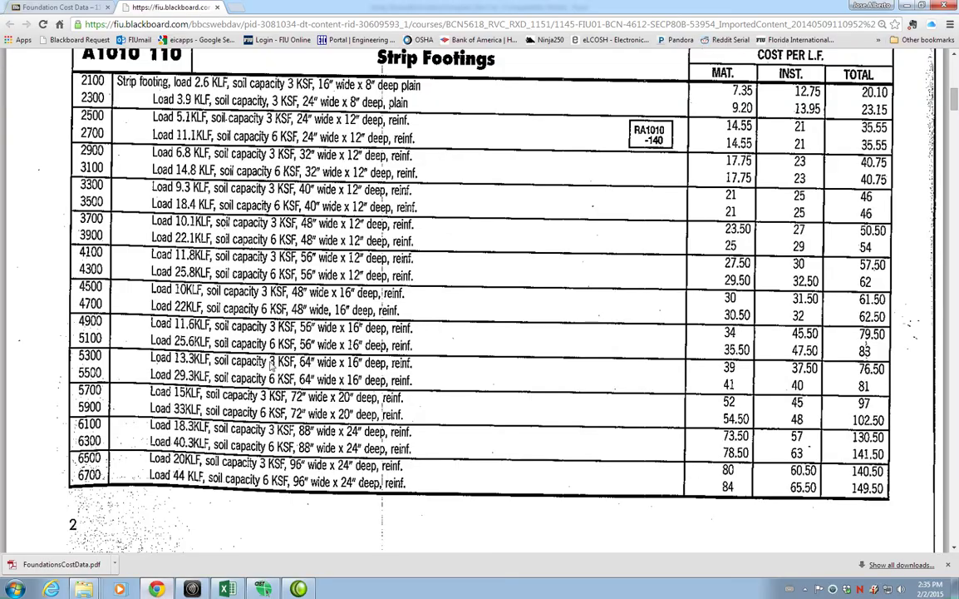
pyautogui.scroll(10, 254, 252)
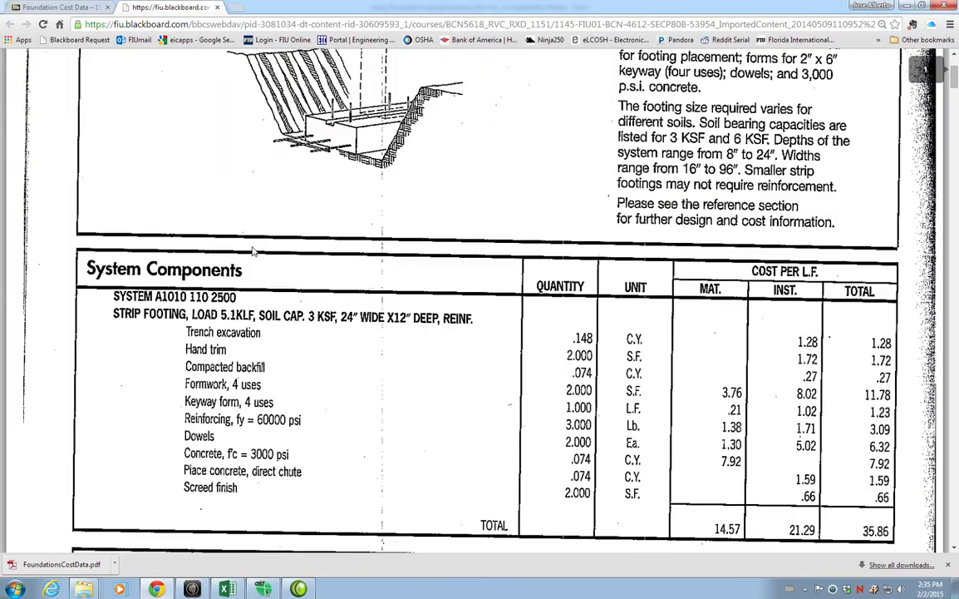
pyautogui.scroll(2, 254, 252)
pyautogui.scroll(-9, 253, 252)
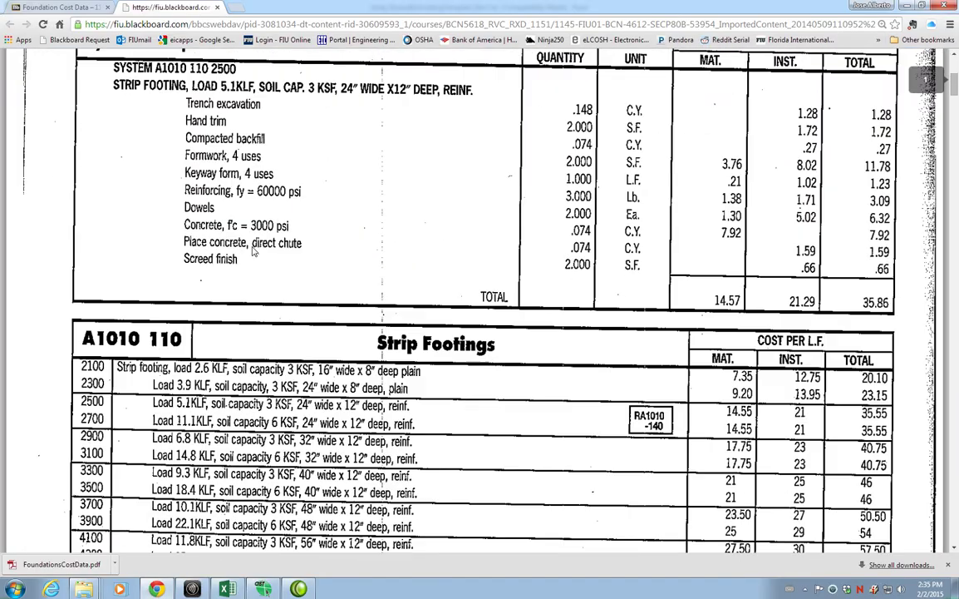
pyautogui.scroll(1, 257, 254)
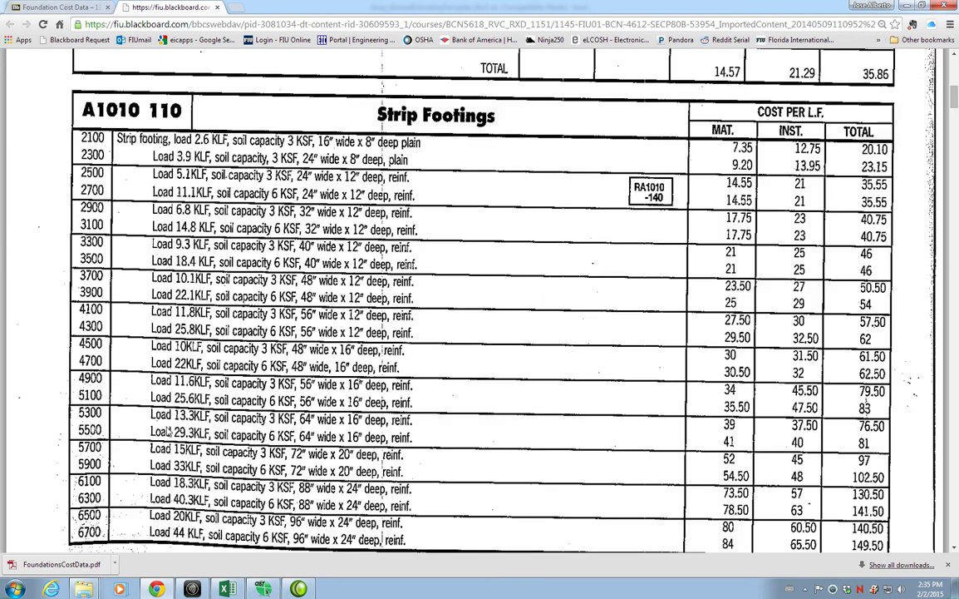
pyautogui.click(226, 589)
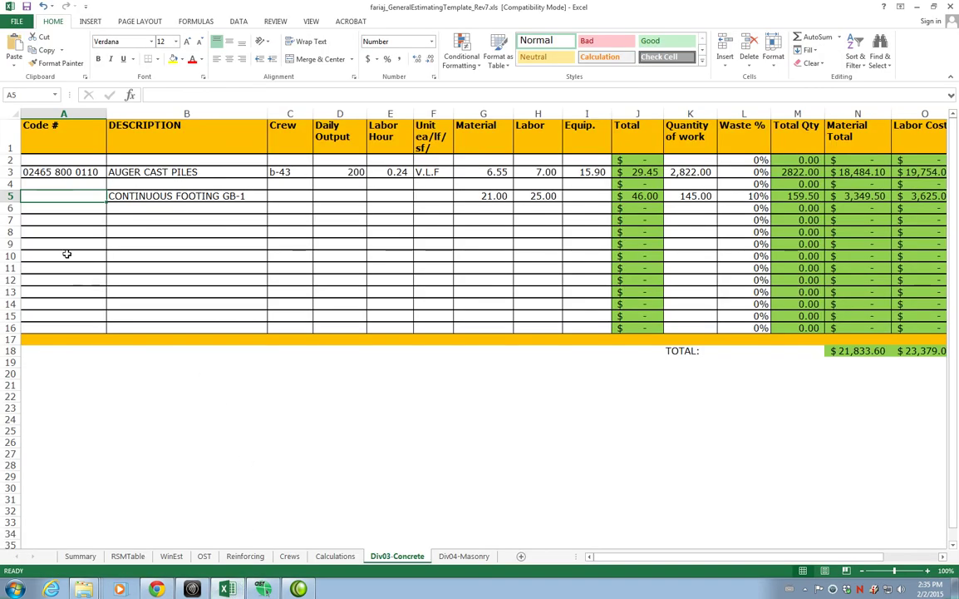
pyautogui.write('a')
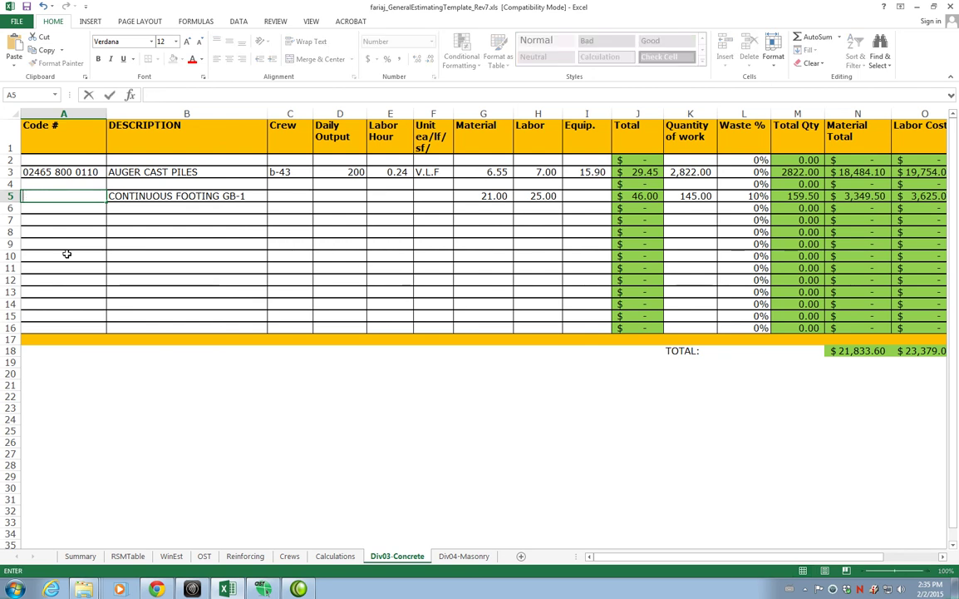
pyautogui.press('BackSpace')
pyautogui.write('a1010')
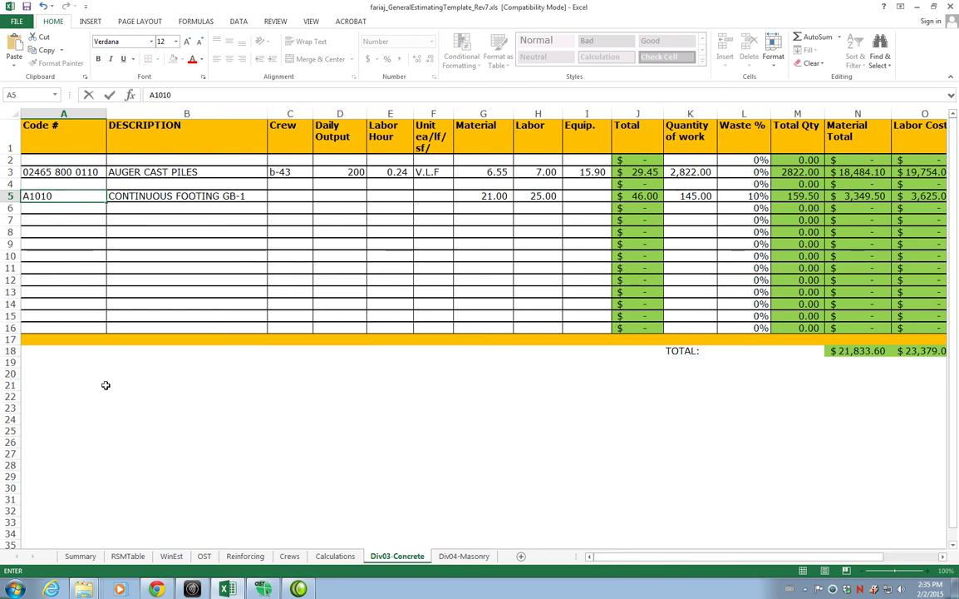
pyautogui.click(156, 588)
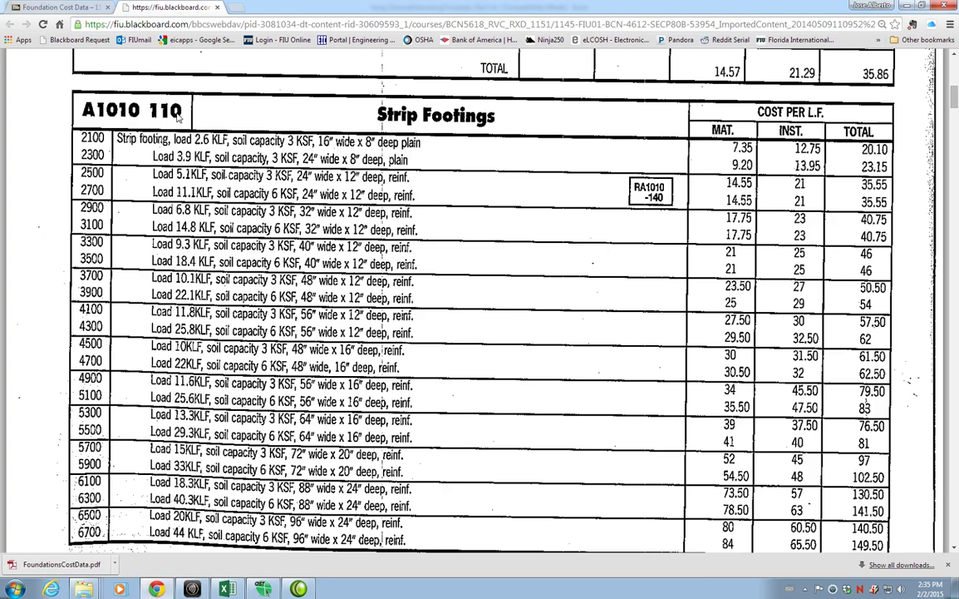
pyautogui.click(227, 589)
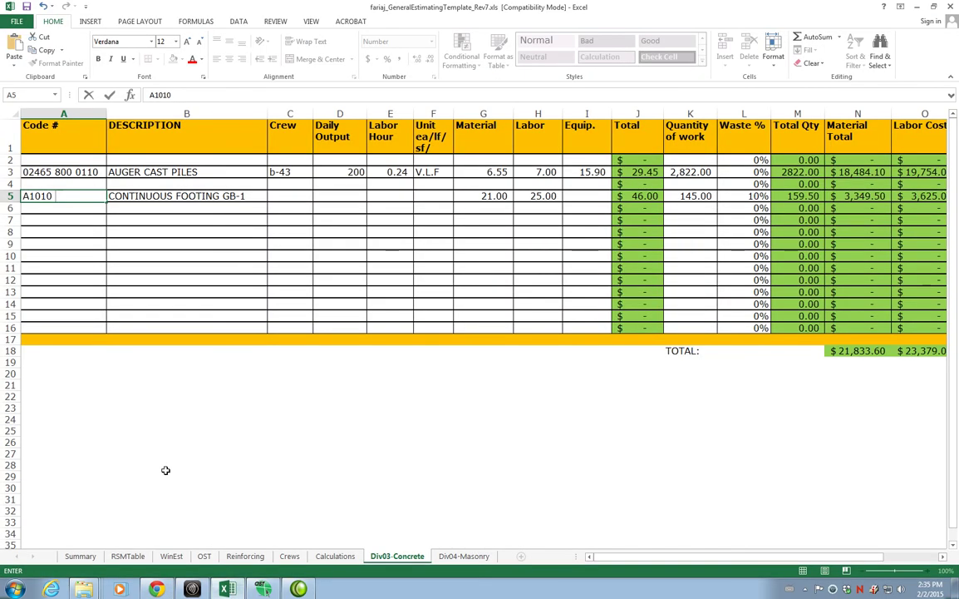
pyautogui.write('110')
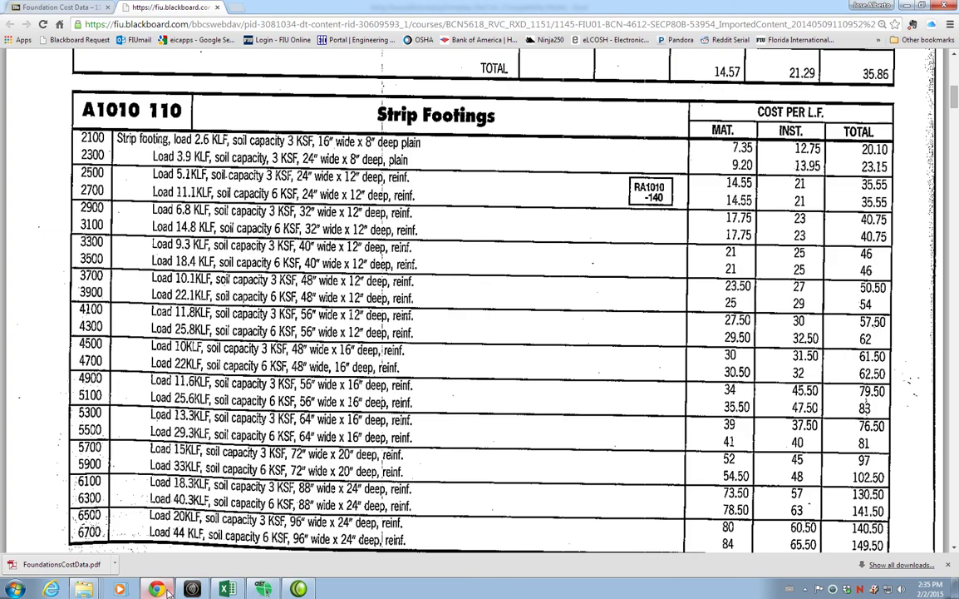
pyautogui.click(156, 589)
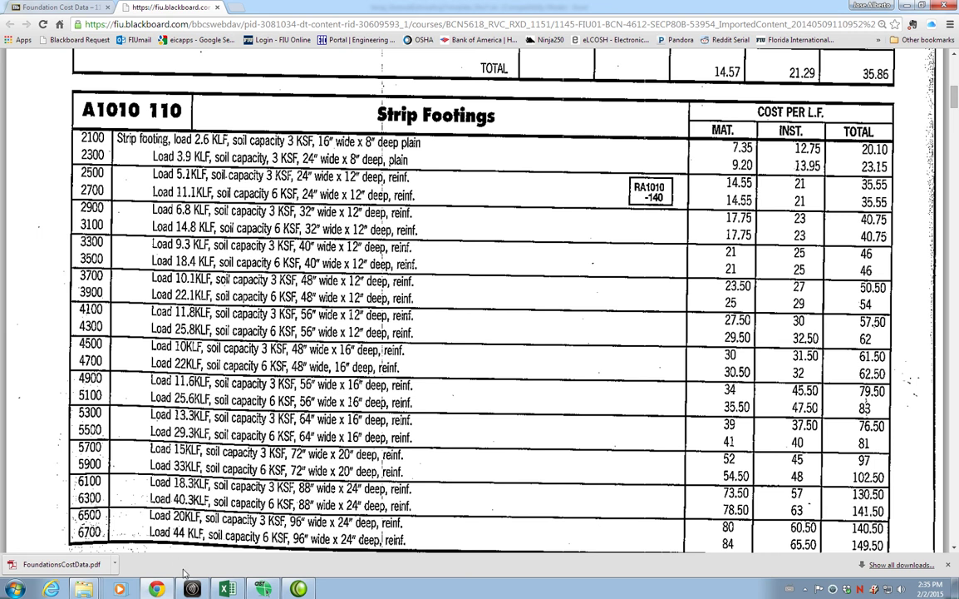
pyautogui.click(226, 589)
pyautogui.write('3')
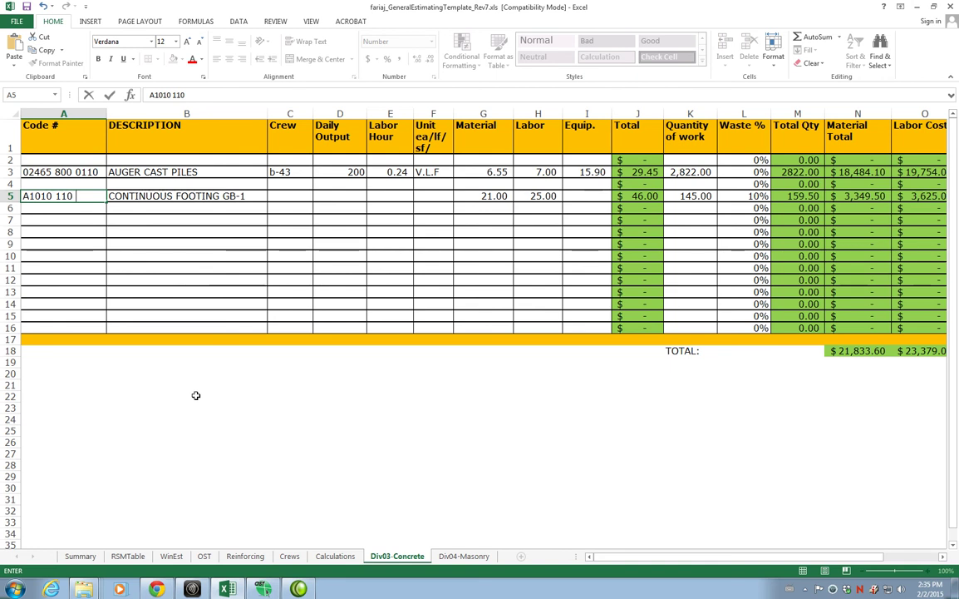
pyautogui.write('500')
pyautogui.hotkey('ctrl', 'Return')
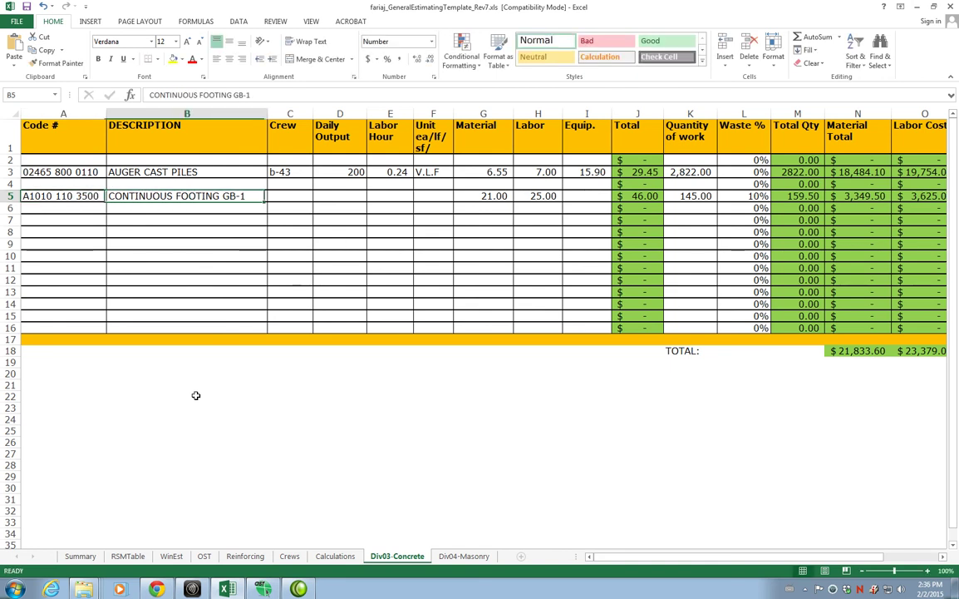
# Step: Set the GB-1 footing's unit in F5 to L.F
pyautogui.press('Tab')
pyautogui.press('Tab')
pyautogui.press('Tab')
pyautogui.press('Tab')
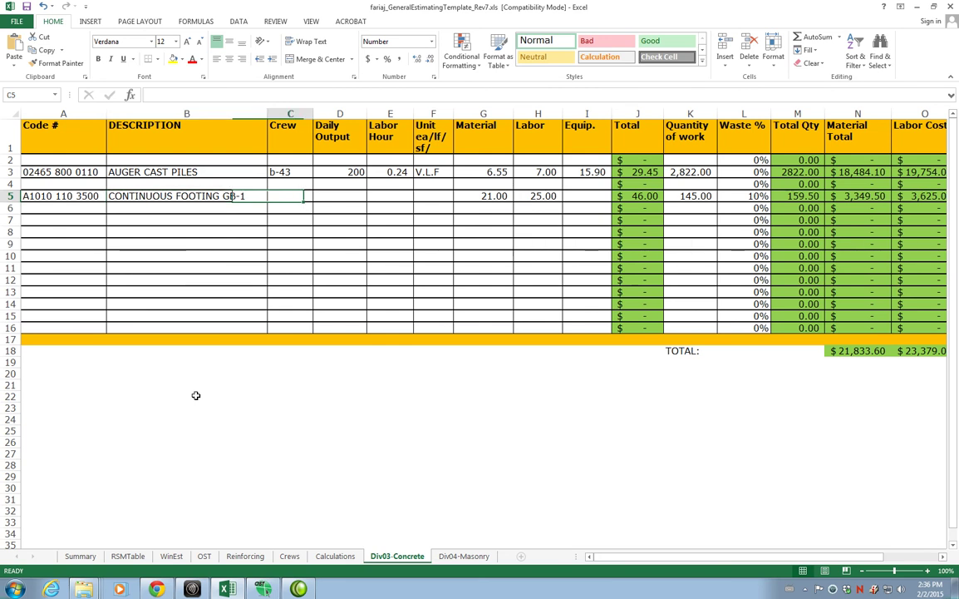
pyautogui.press('Tab')
pyautogui.press('Tab')
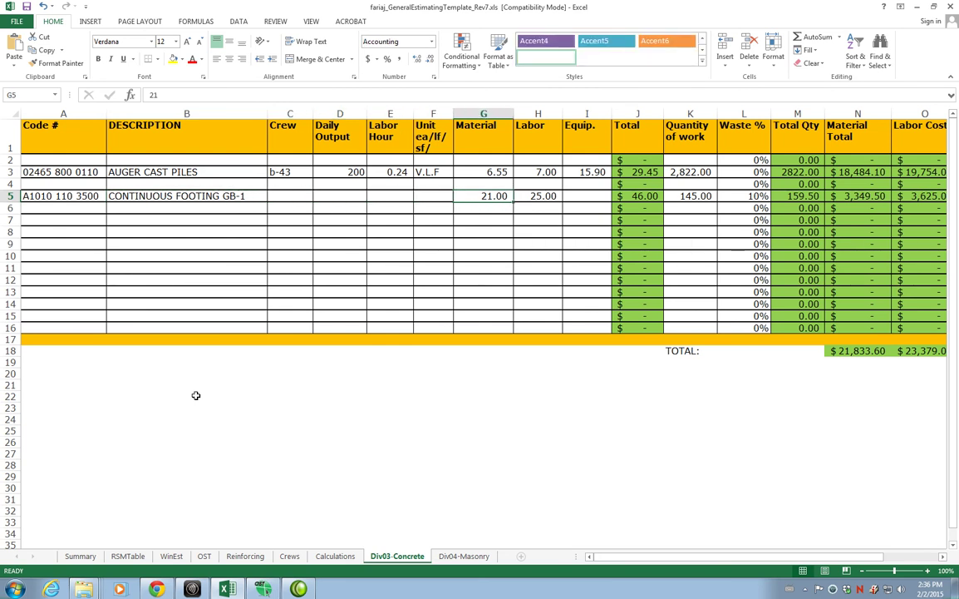
pyautogui.press('Tab')
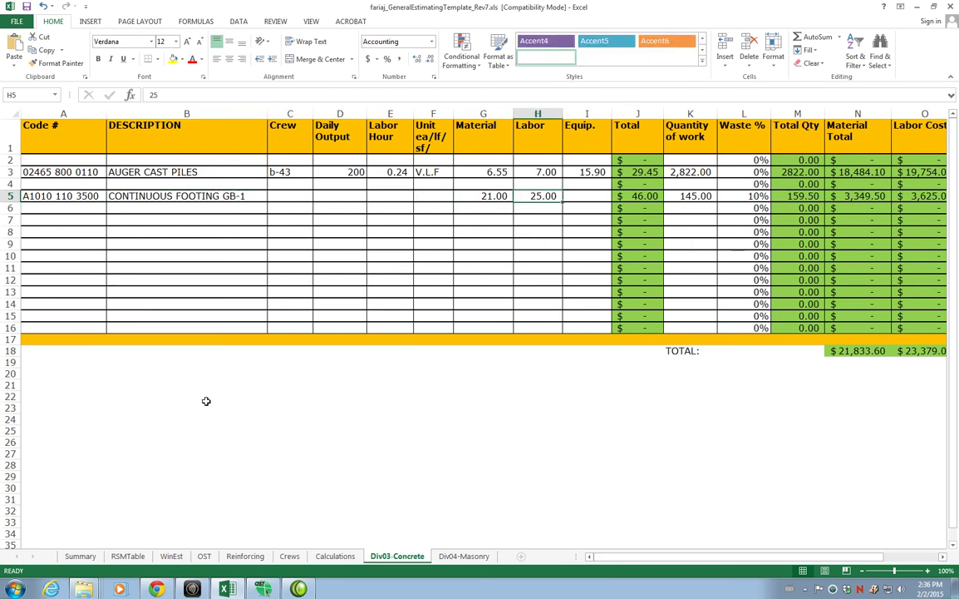
pyautogui.press('Left')
pyautogui.press('Left')
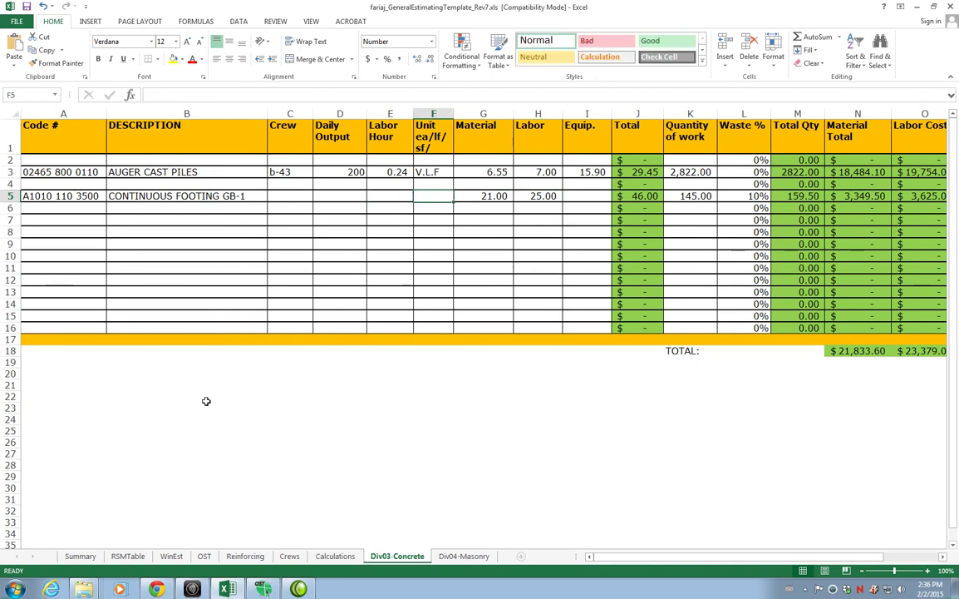
pyautogui.write('l.f.')
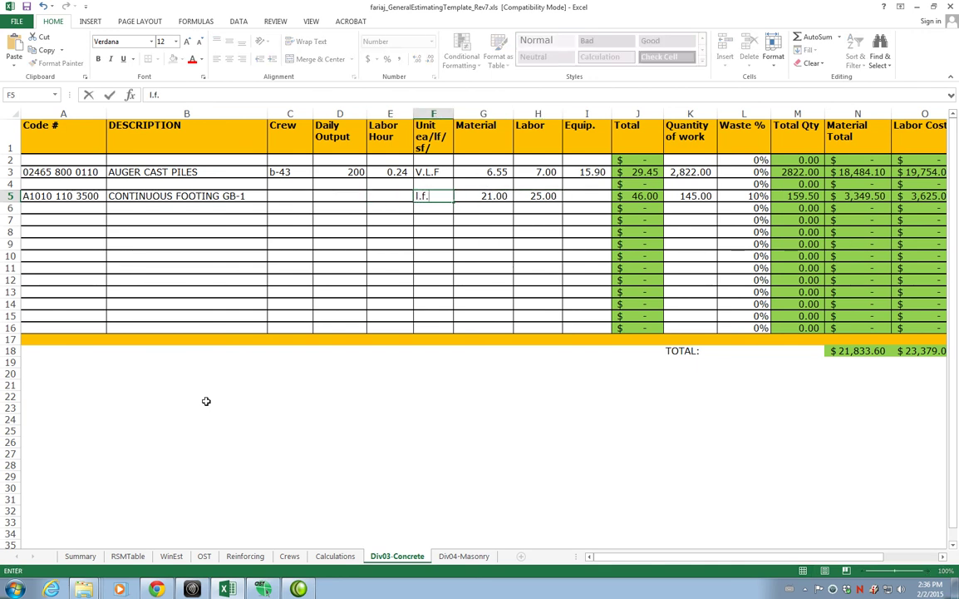
pyautogui.press('BackSpace')
pyautogui.press('BackSpace')
pyautogui.press('BackSpace')
pyautogui.press('BackSpace')
pyautogui.write('L.')
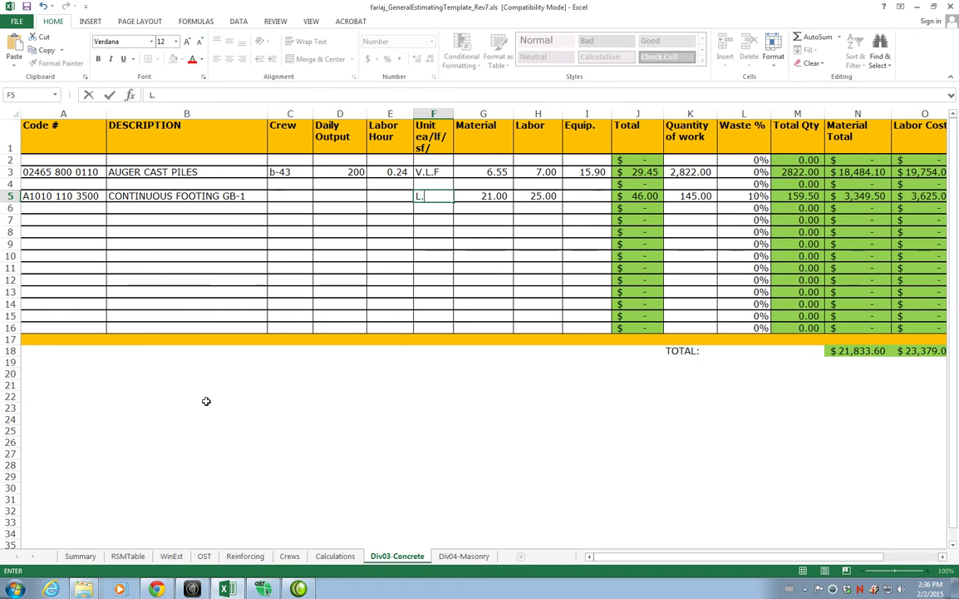
pyautogui.write('F.')
pyautogui.hotkey('ctrl', 'Return')
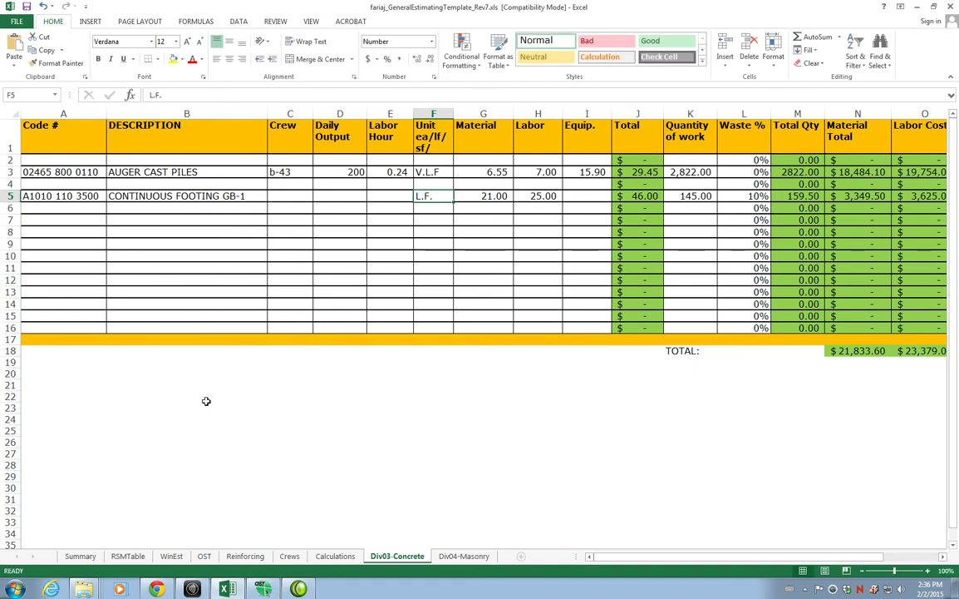
# Step: Review the GB-1 row's unit prices, quantity and calculated costs across row 5 past Total Cost
pyautogui.press('Right')
pyautogui.press('Right')
pyautogui.press('Right')
pyautogui.press('Right')
pyautogui.press('Right')
pyautogui.press('Right')
pyautogui.press('Right')
pyautogui.press('Right')
pyautogui.press('Right')
pyautogui.press('Right')
pyautogui.press('Right')
pyautogui.press('Right')
pyautogui.press('Right')
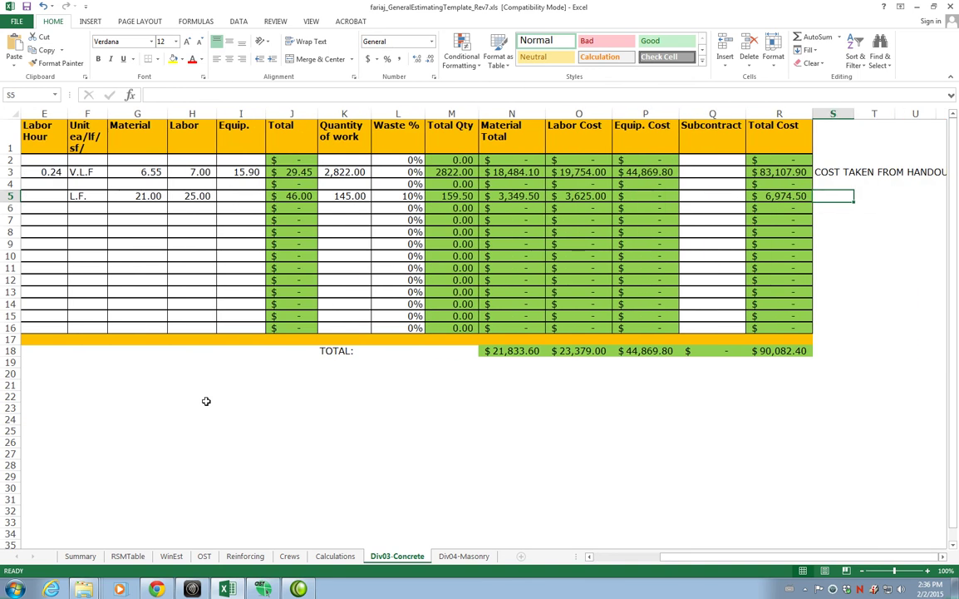
# Step: Switch to On-Screen Takeoff, open sheet 73 - s1 and enlarge the foundation plan around grid lines 1 to 3
pyautogui.click(263, 589)
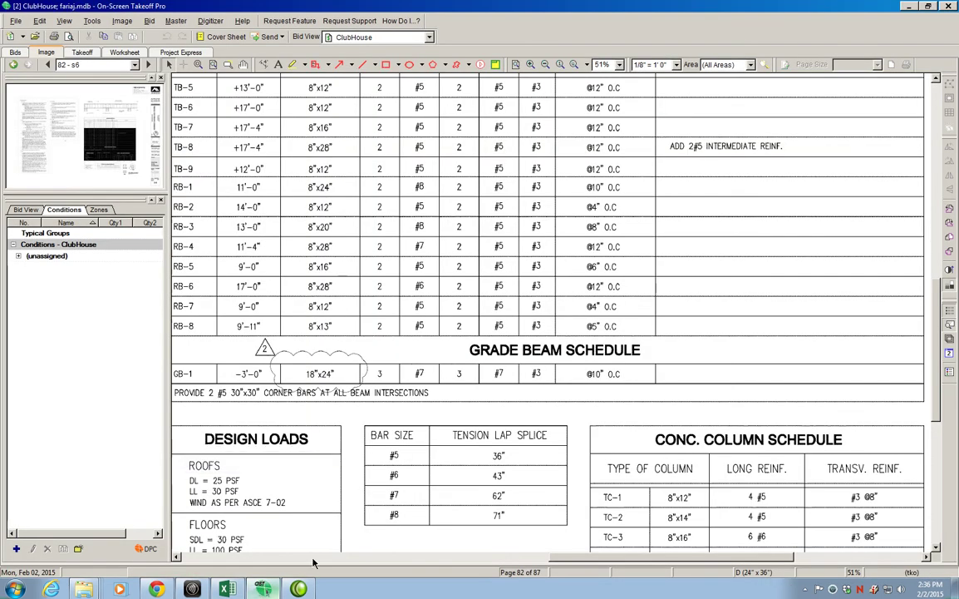
pyautogui.hotkey('ctrl', '0')
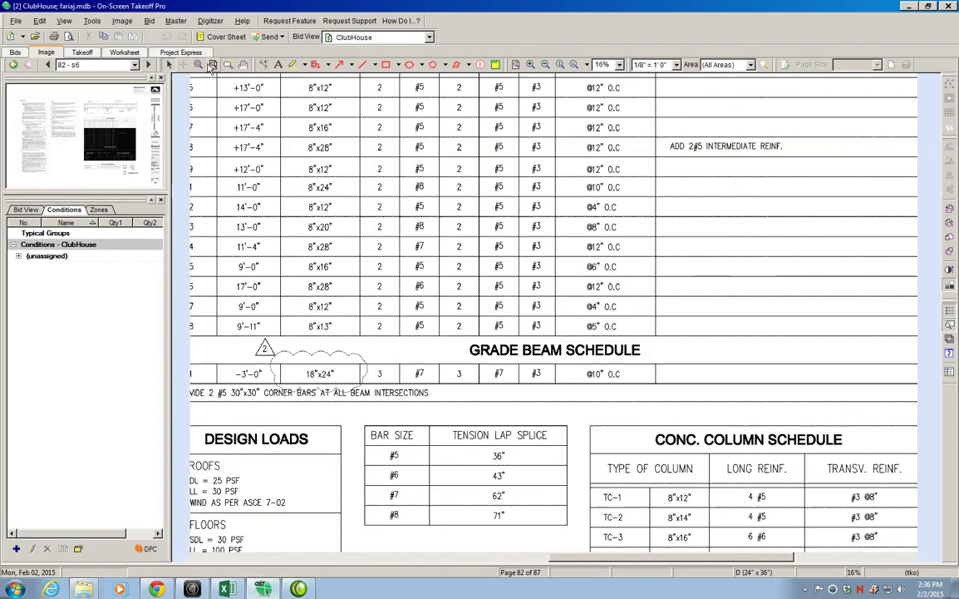
pyautogui.click(135, 65)
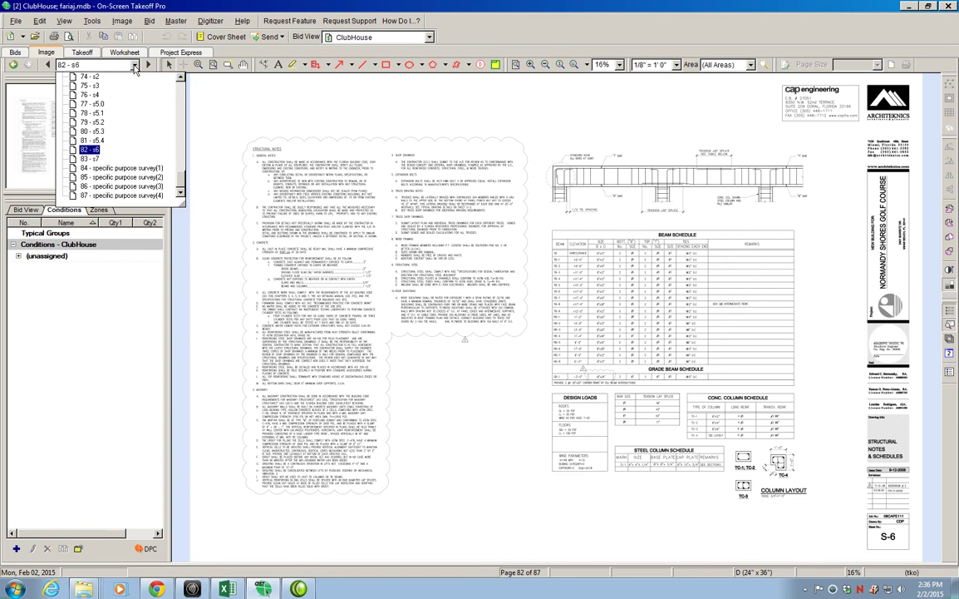
pyautogui.click(113, 123)
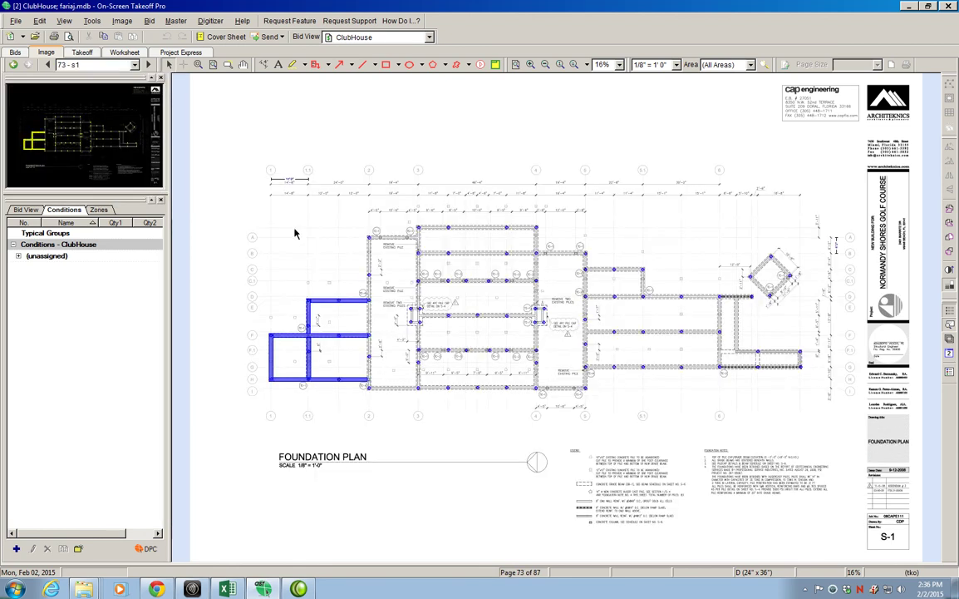
pyautogui.click(198, 64)
pyautogui.moveTo(269, 232); pyautogui.dragTo(454, 415)
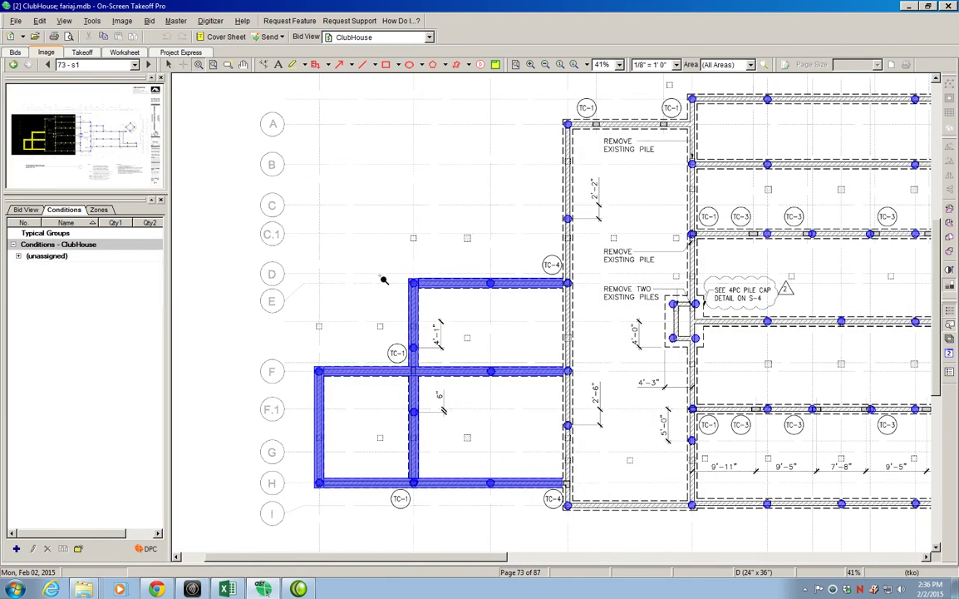
# Step: Take off the GB-1 grade beam along grid line 2 from I to A, about 60'-10" long
pyautogui.click(18, 255)
pyautogui.click(56, 279)
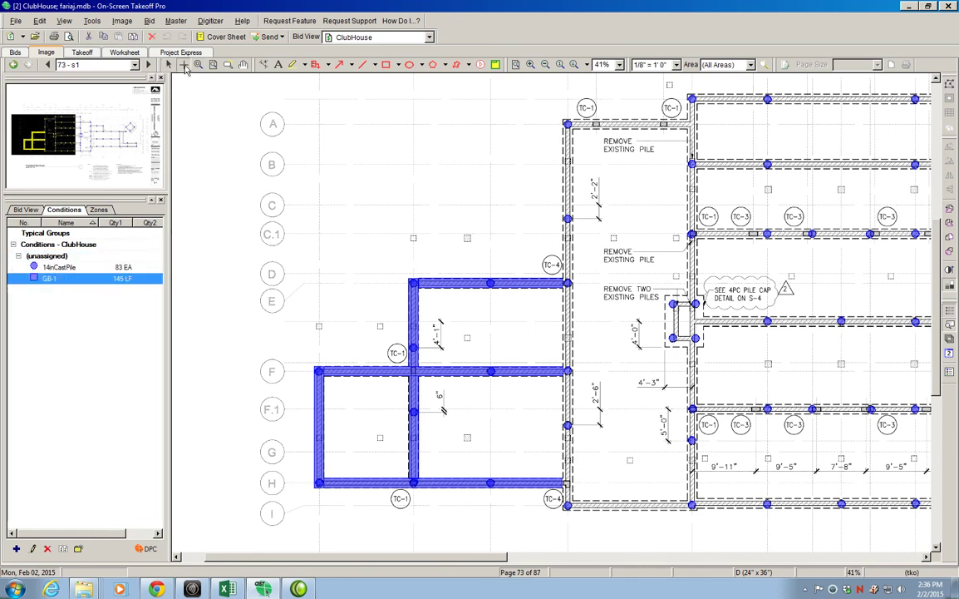
pyautogui.click(568, 505)
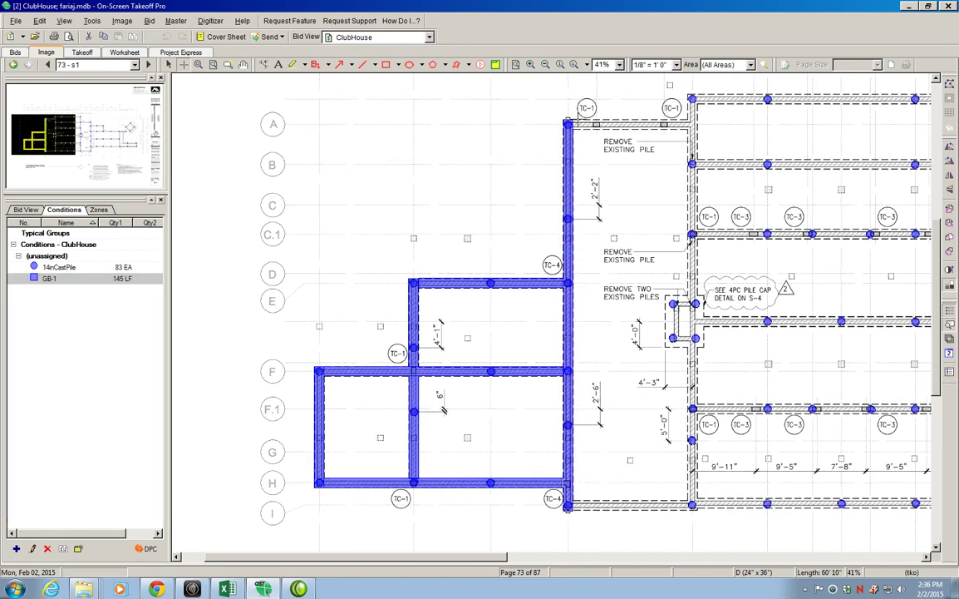
pyautogui.doubleClick(522, 116)
# Step: Take off two GB-1 beams between grid lines 2 and 3: about 17'-9" at line A and about 19'-1" at line I
pyautogui.click(568, 120)
pyautogui.doubleClick(619, 116)
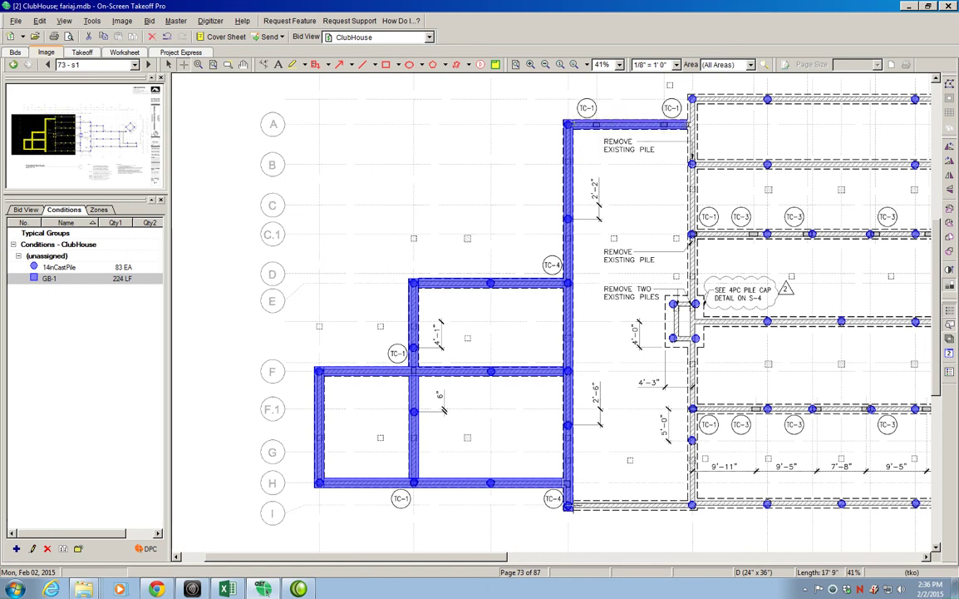
pyautogui.click(568, 504)
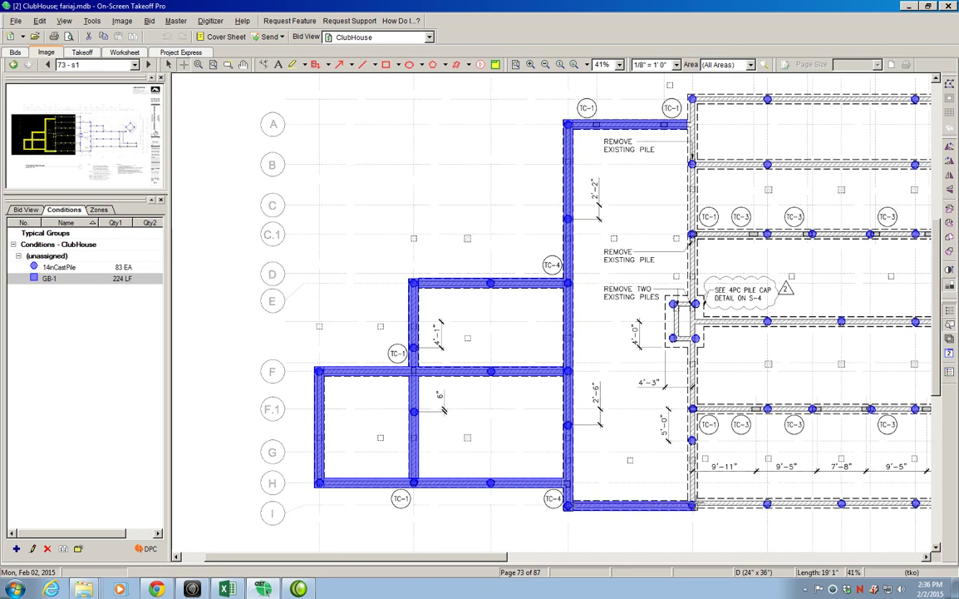
pyautogui.doubleClick(694, 504)
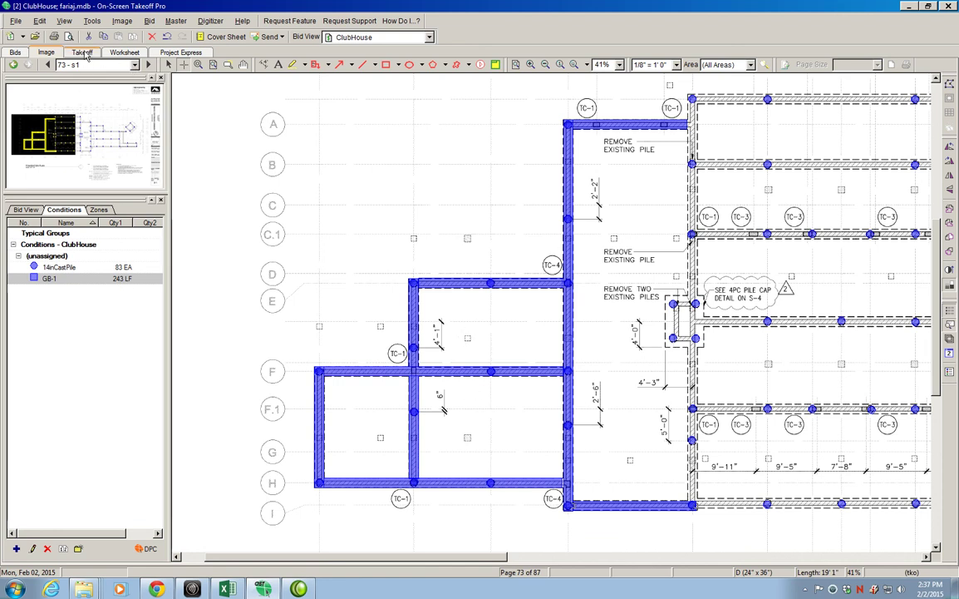
# Step: Copy the GB-1 row from the takeoff totals
pyautogui.click(82, 52)
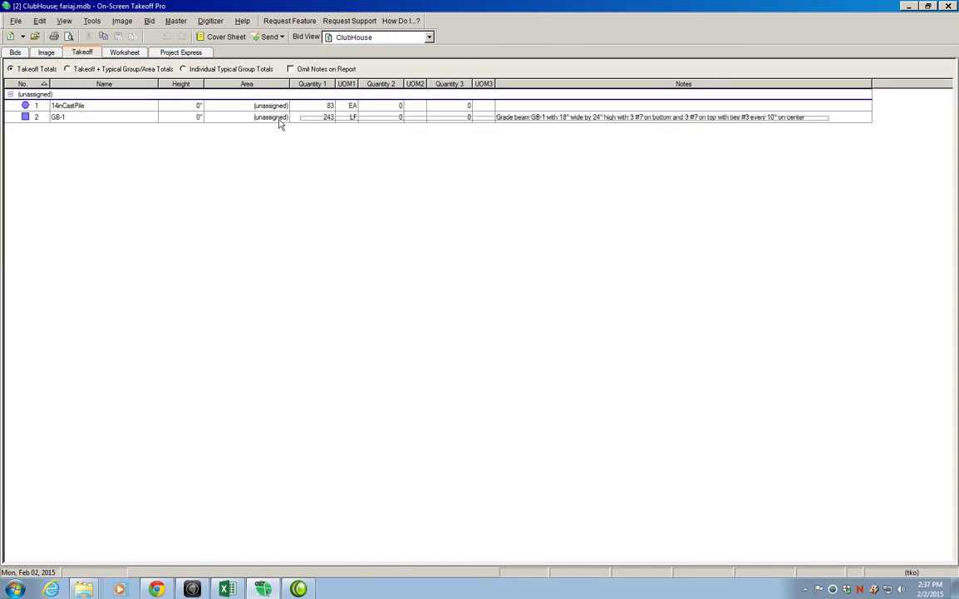
pyautogui.click(33, 118)
pyautogui.click(14, 119)
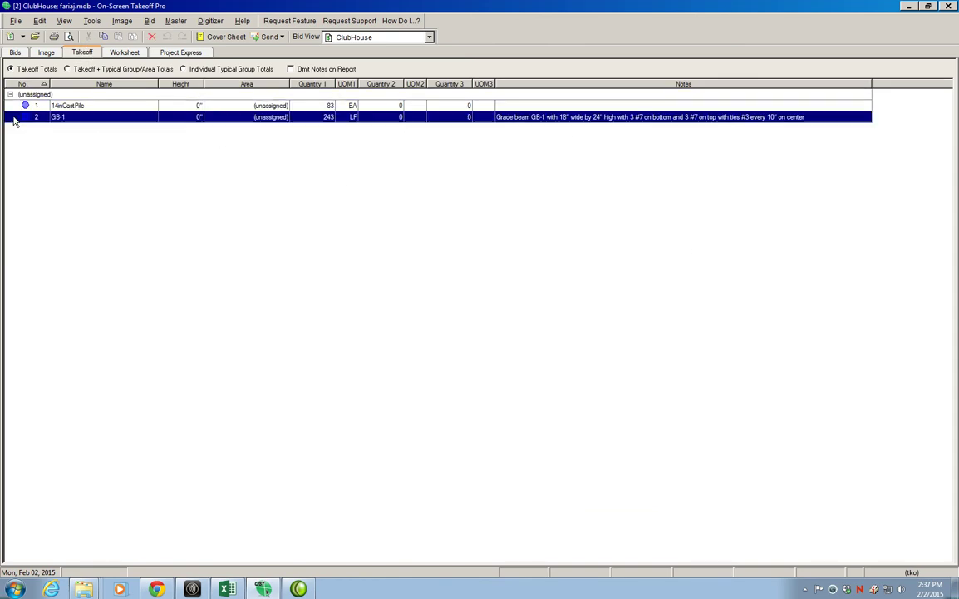
pyautogui.rightClick(94, 120)
pyautogui.click(79, 497)
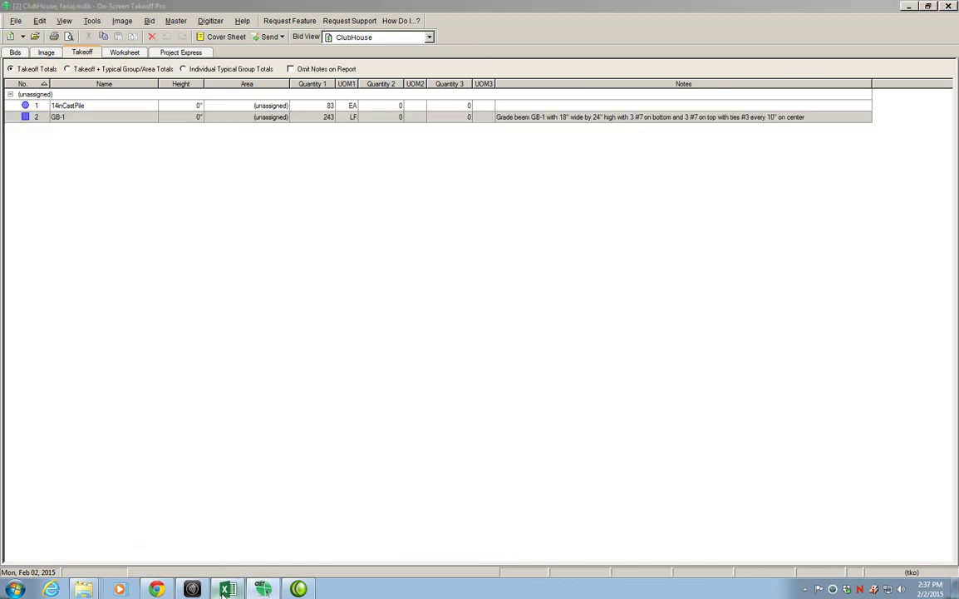
# Step: Switch to Excel, paste the copied GB-1 row over row 4 of the OST sheet starting at A4, and check its quantity in E4
pyautogui.hotkey('alt', 'Tab')
pyautogui.click(204, 556)
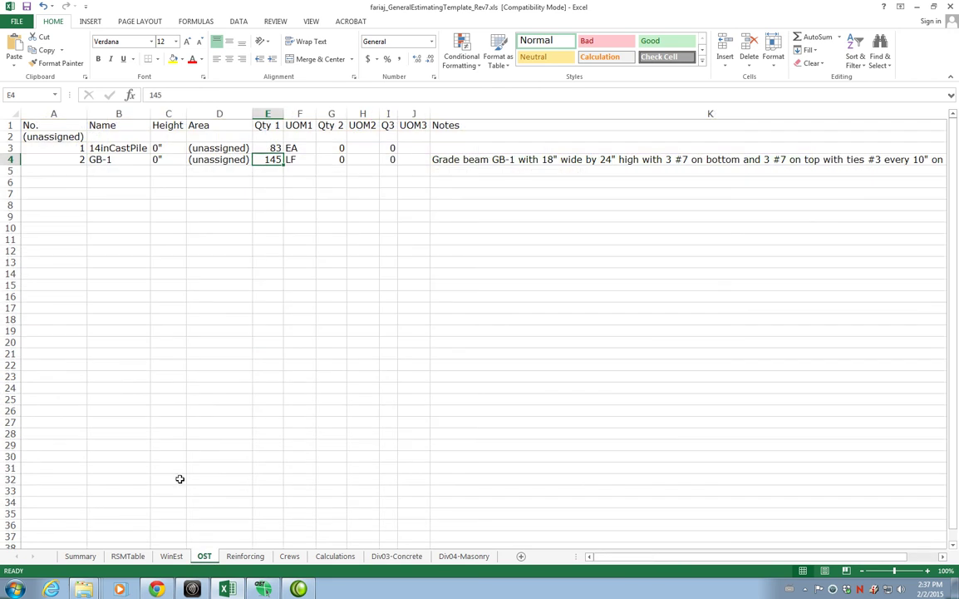
pyautogui.click(37, 158)
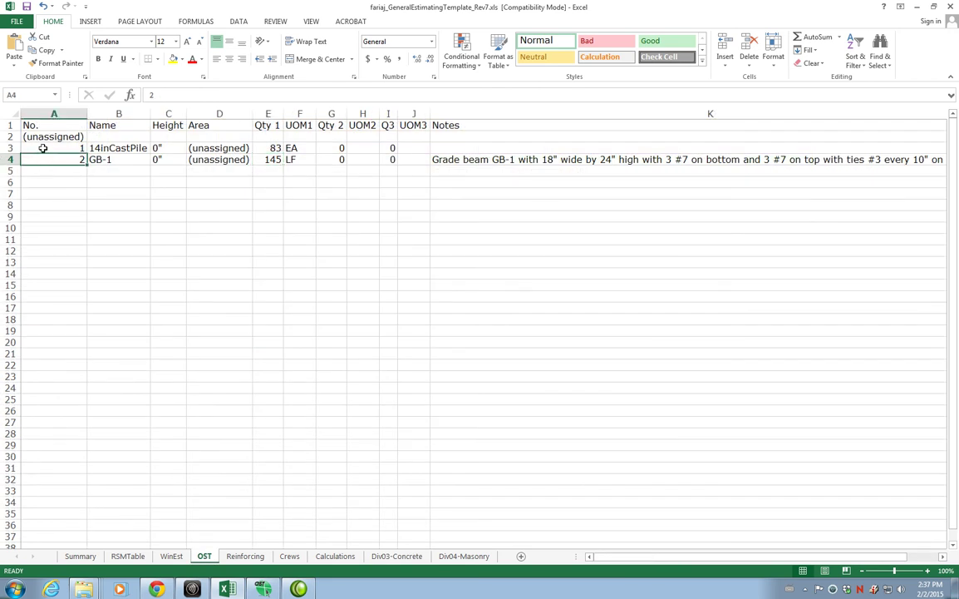
pyautogui.click(14, 64)
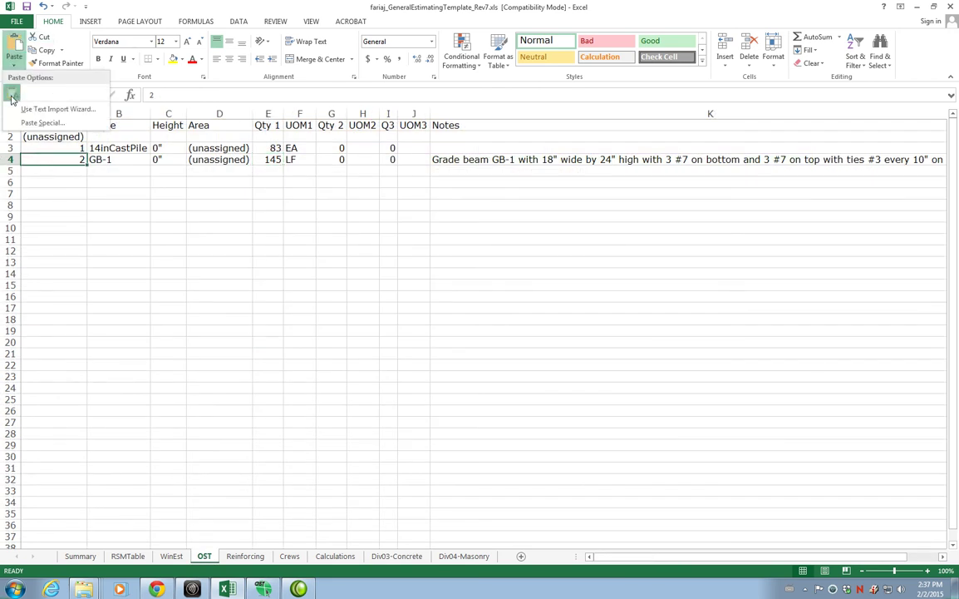
pyautogui.click(12, 94)
pyautogui.click(267, 159)
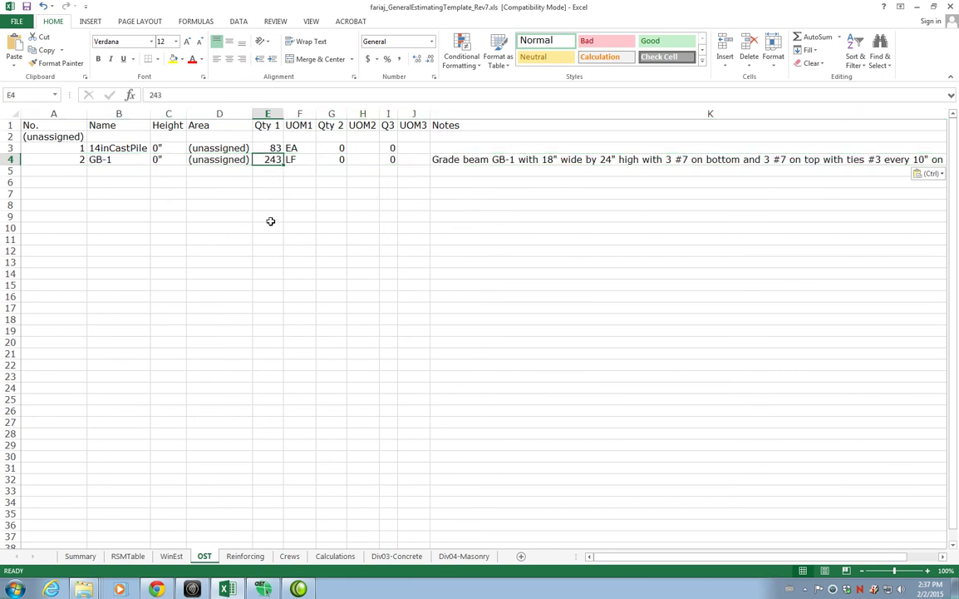
# Step: Check the GB-1 quantity link in K5 and the recalculated costs on the Div03-Concrete sheet, and return to A1
pyautogui.click(397, 557)
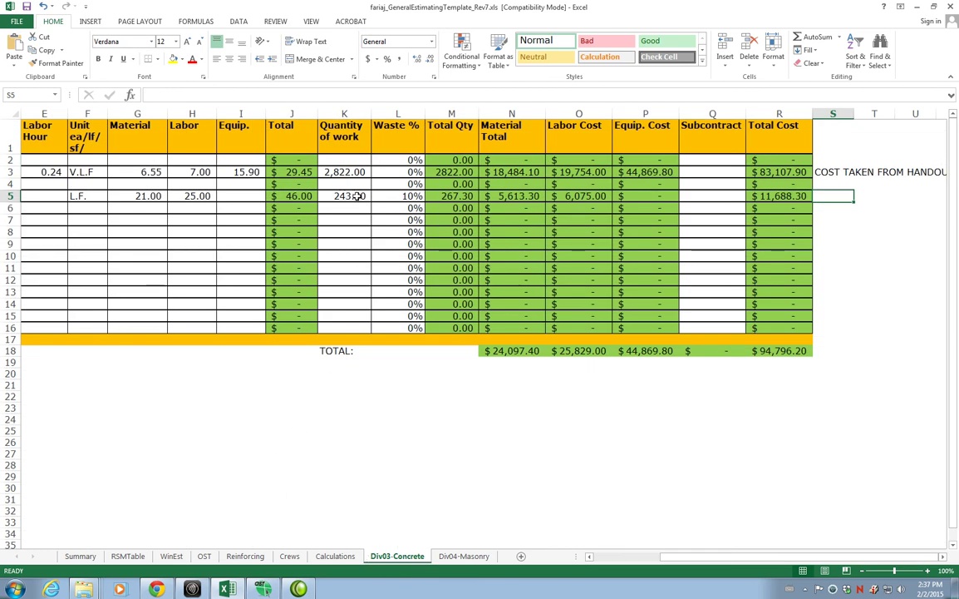
pyautogui.click(356, 195)
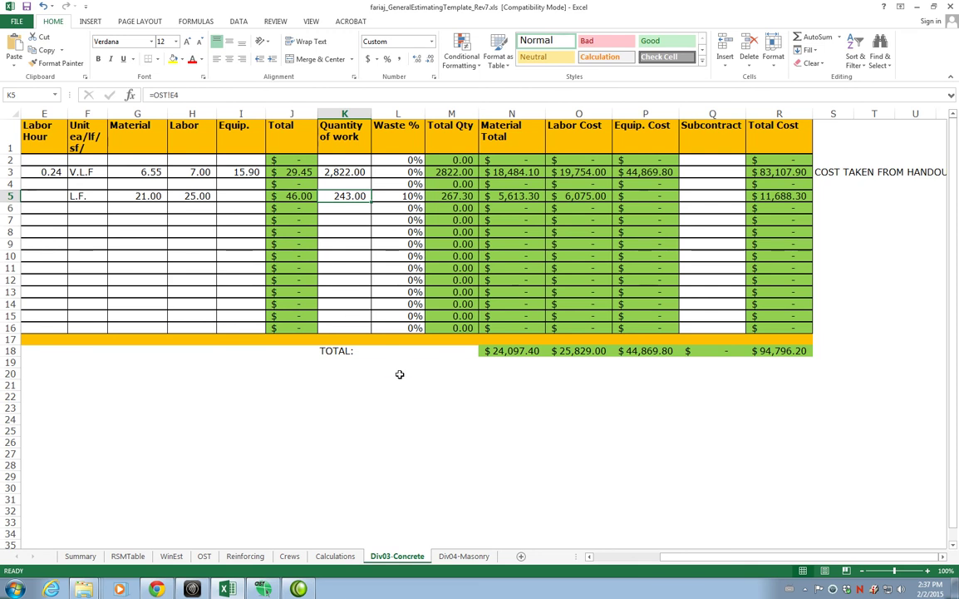
pyautogui.hotkey('ctrl', 'Home')
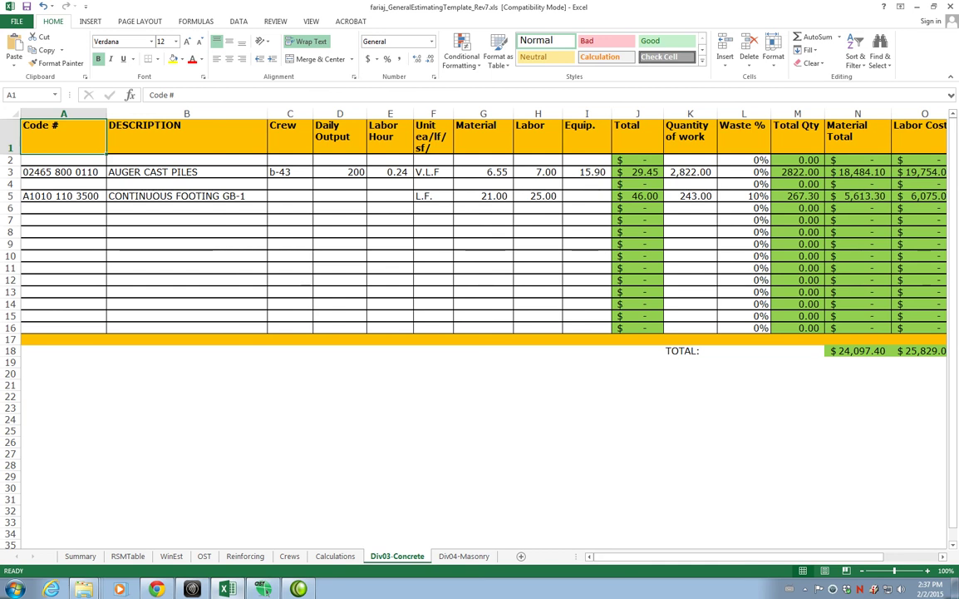
# Step: Switch to On-Screen Takeoff and view the entire S-1 foundation plan
pyautogui.click(263, 588)
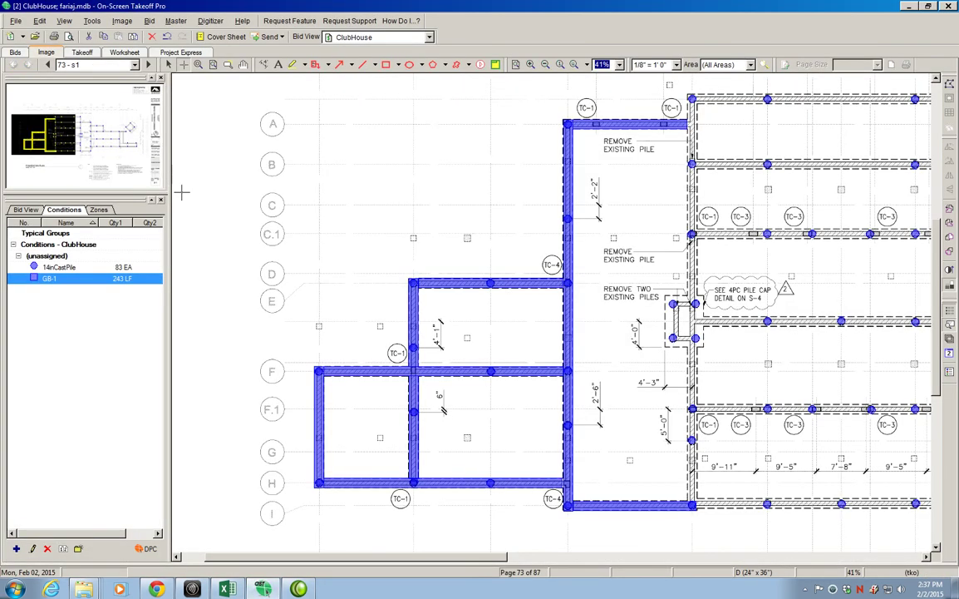
pyautogui.click(212, 65)
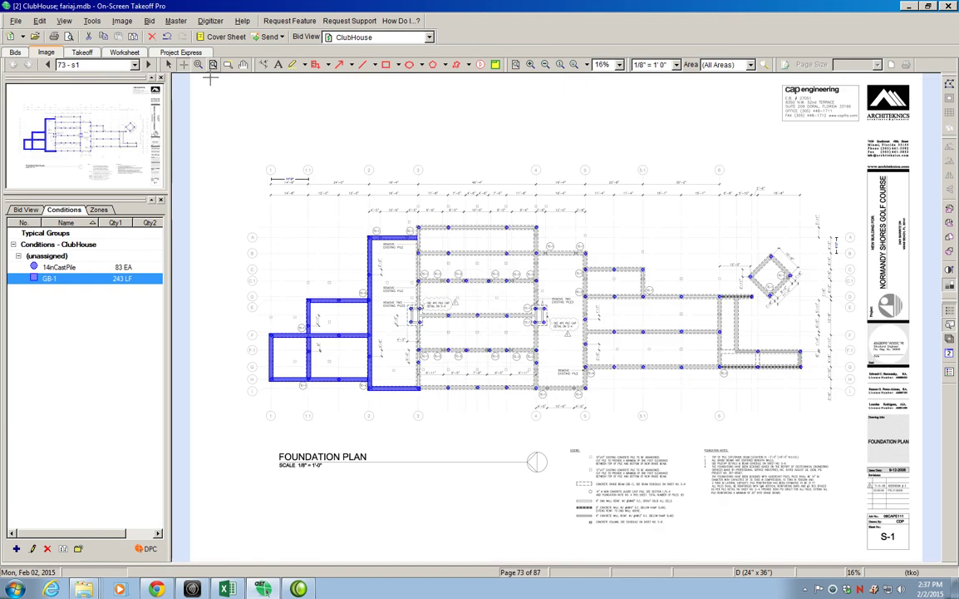